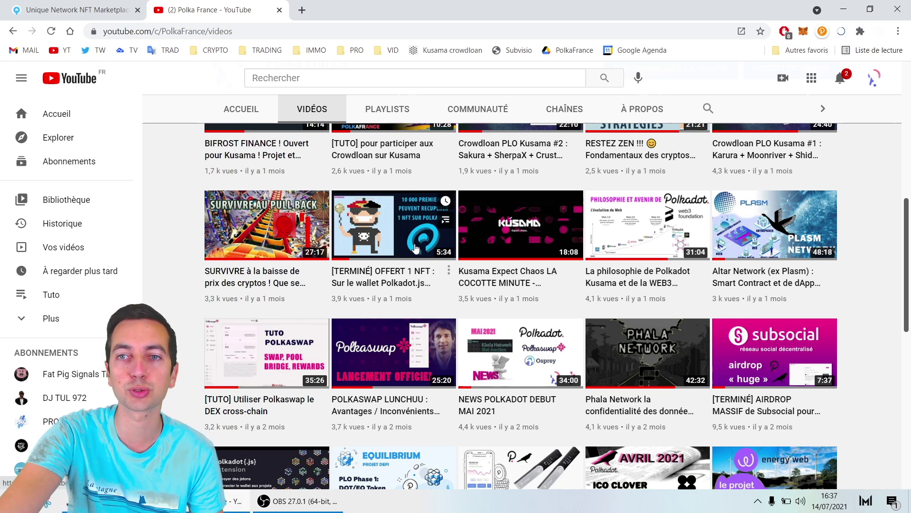
Open the "[TERMINÉ] OFFERT 1 NFT" video about Unique Network and pause its playback.
left_click(358, 234)
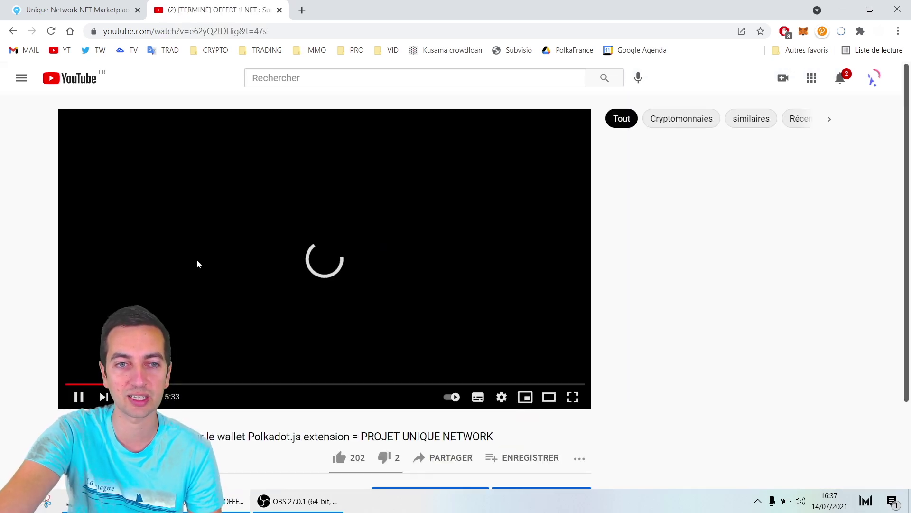
left_click(79, 396)
scroll(233, 282, "down", 3)
scroll(223, 284, "up", 3)
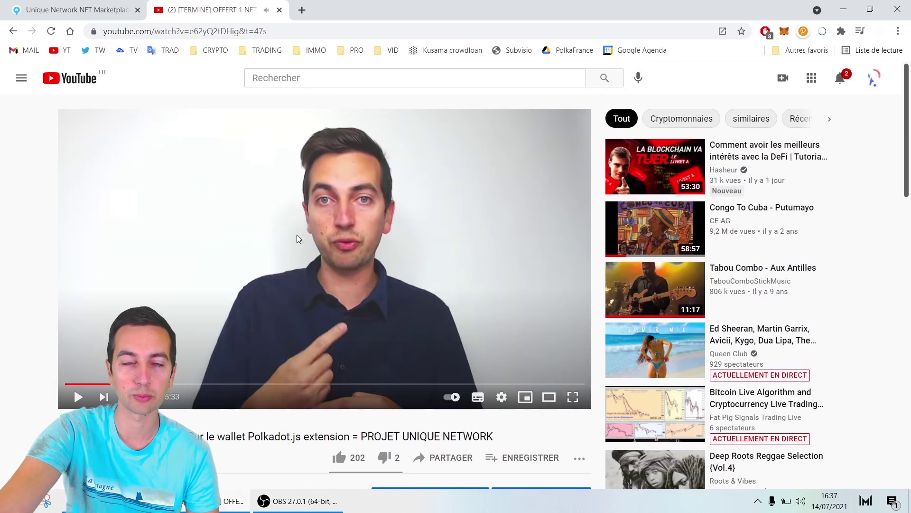
scroll(303, 260, "down", 3)
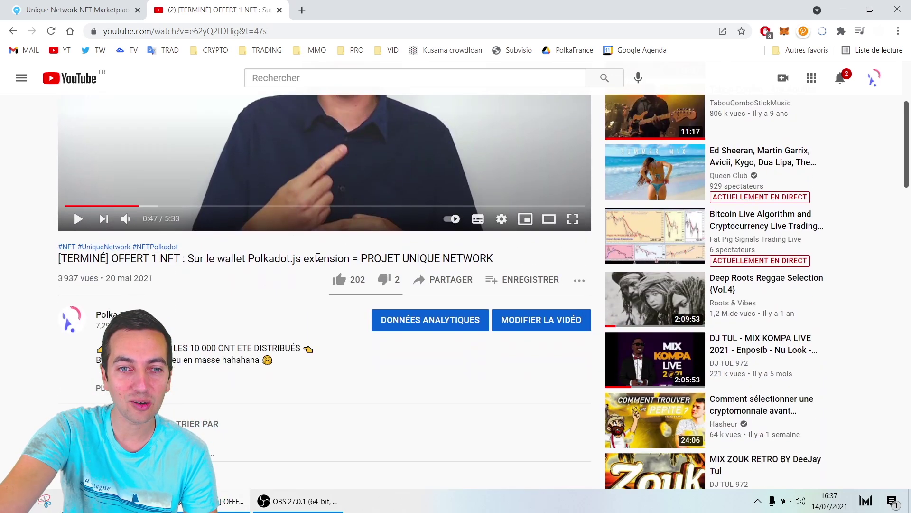
Expand the video description and highlight the notes on the 10 000 distributed NFTs and the faucet's 200 testUNQ.
left_click(170, 372)
scroll(171, 373, "down", 1)
left_click_drag(183, 290, 242, 290)
scroll(308, 312, "down", 1)
scroll(305, 313, "down", 1)
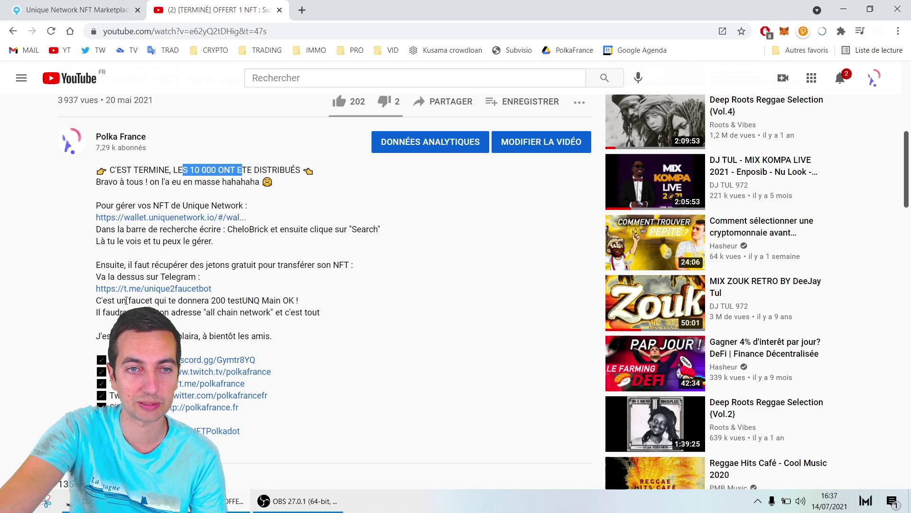
left_click_drag(211, 301, 260, 297)
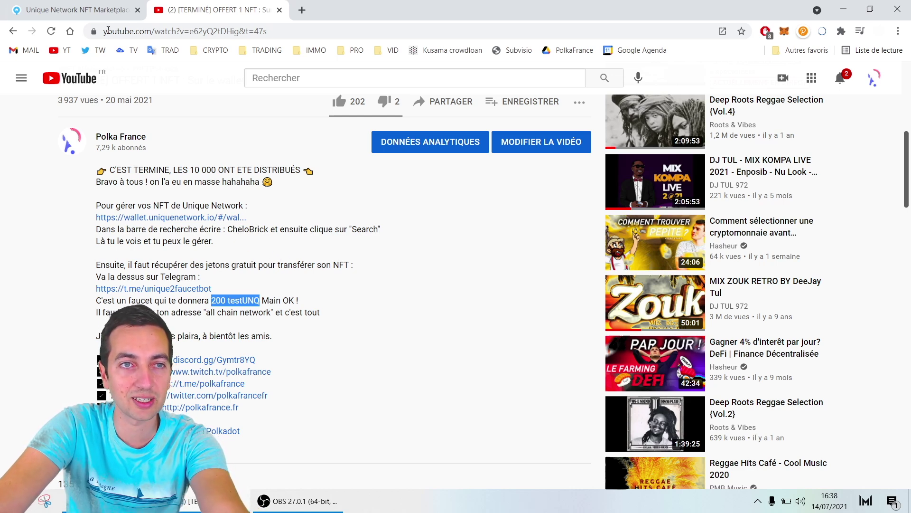
Switch to the Unique marketplace and check the blockchain setting of the connected account in the Polkadot.js wallet extension.
left_click(85, 13)
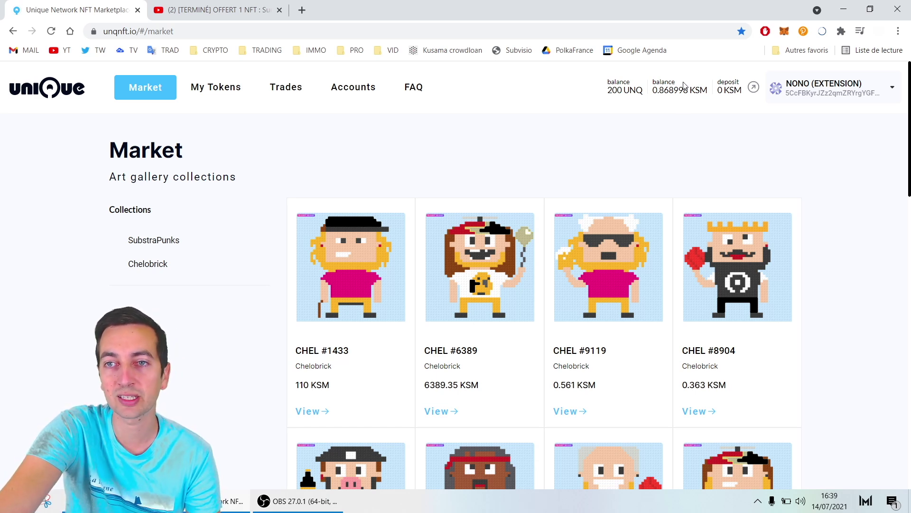
left_click(803, 31)
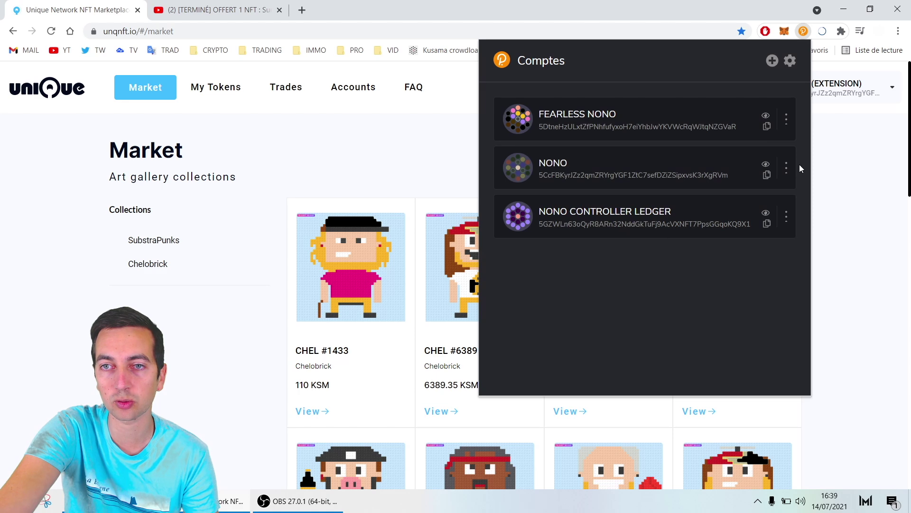
left_click(786, 167)
left_click(684, 267)
left_click(684, 267)
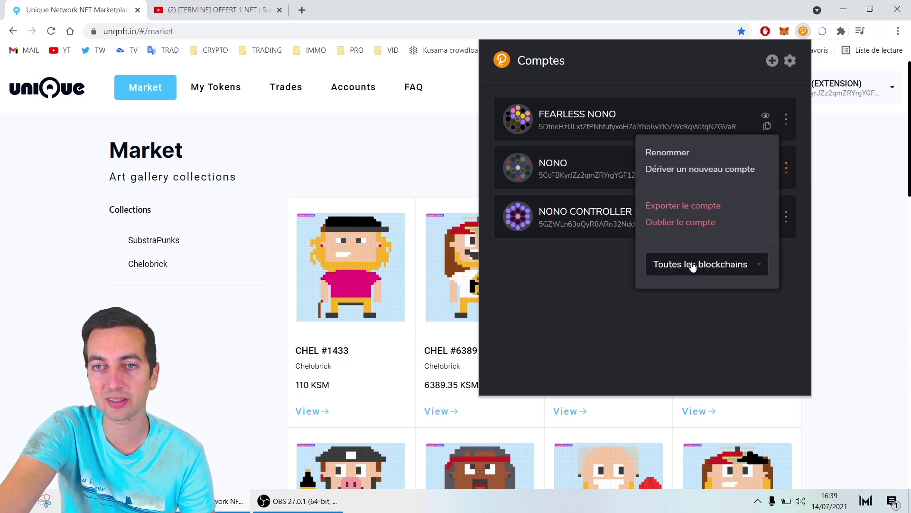
left_click(405, 136)
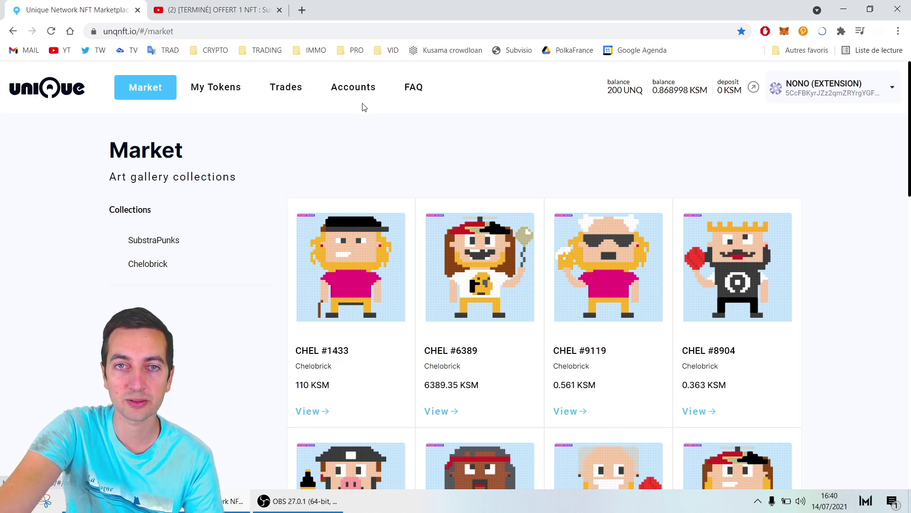
Open the owned tokens page and expand the Chelobrick collection.
left_click(224, 93)
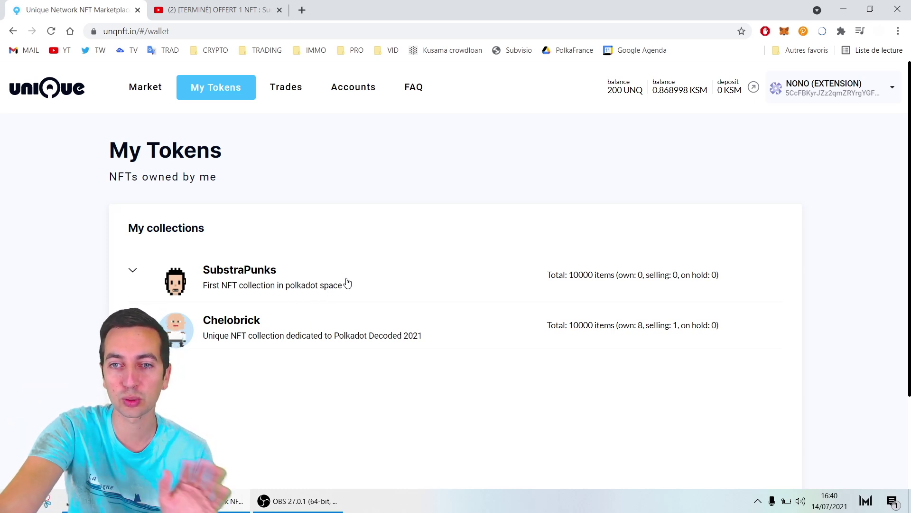
scroll(347, 280, "down", 1)
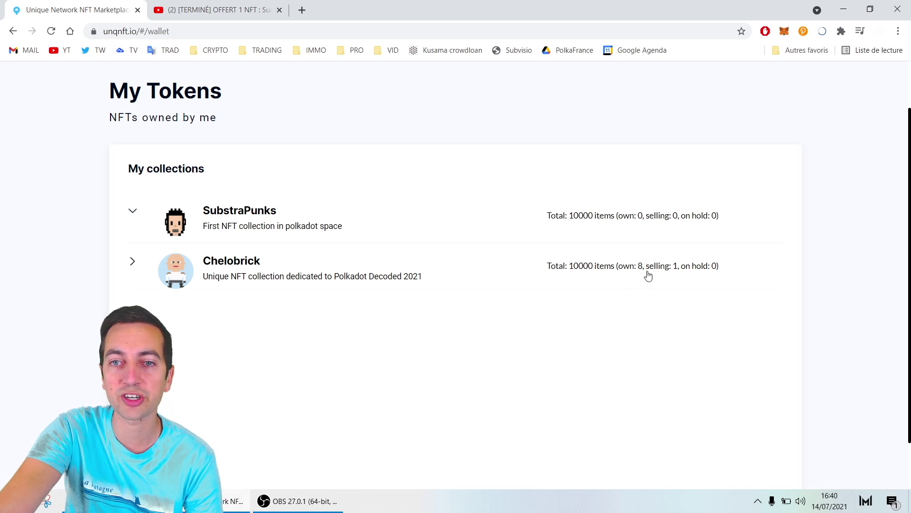
left_click(133, 262)
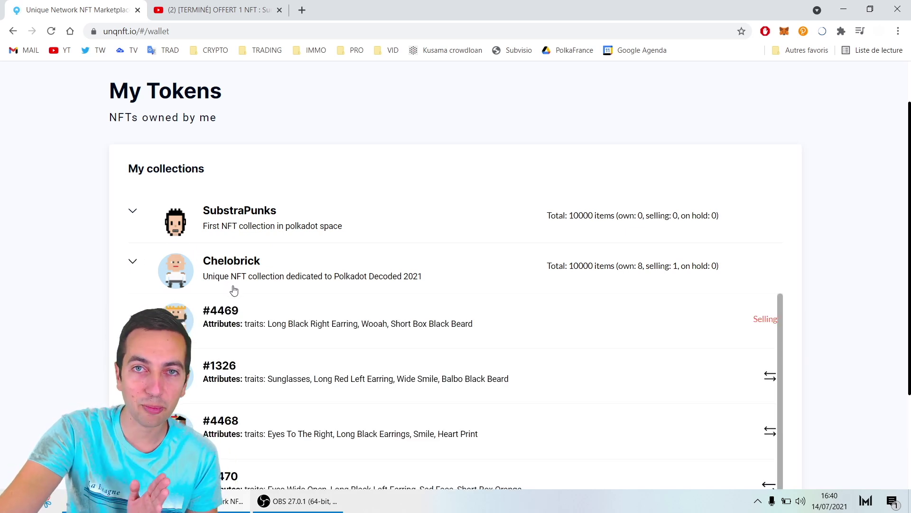
Examine the owned Chelobrick tokens, their traits and the sale status of #4469.
scroll(256, 311, "down", 1)
scroll(213, 335, "up", 1)
scroll(86, 346, "down", 3)
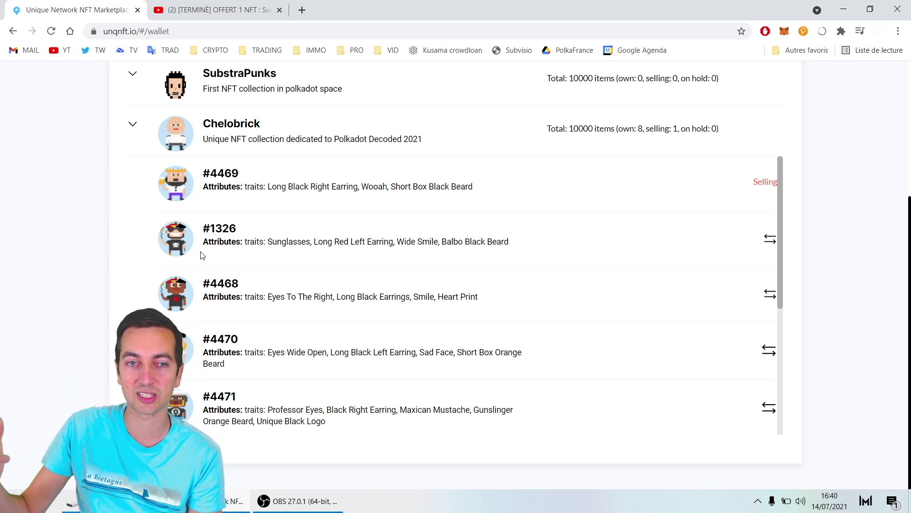
scroll(212, 252, "down", 4)
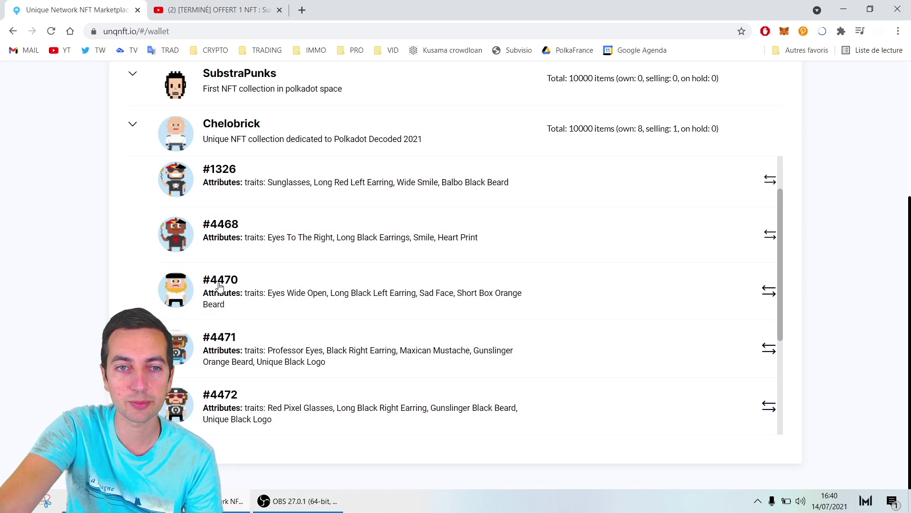
scroll(227, 298, "up", 4)
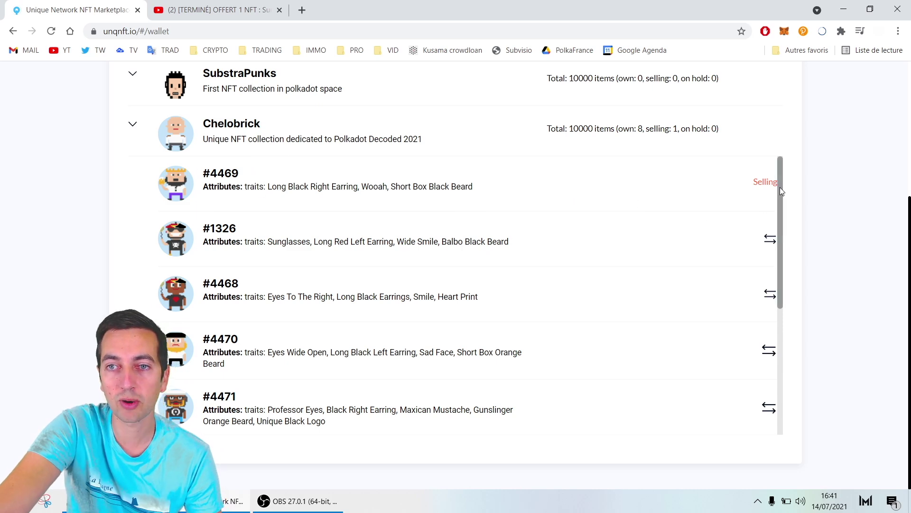
left_click_drag(759, 182, 782, 186)
left_click(302, 220)
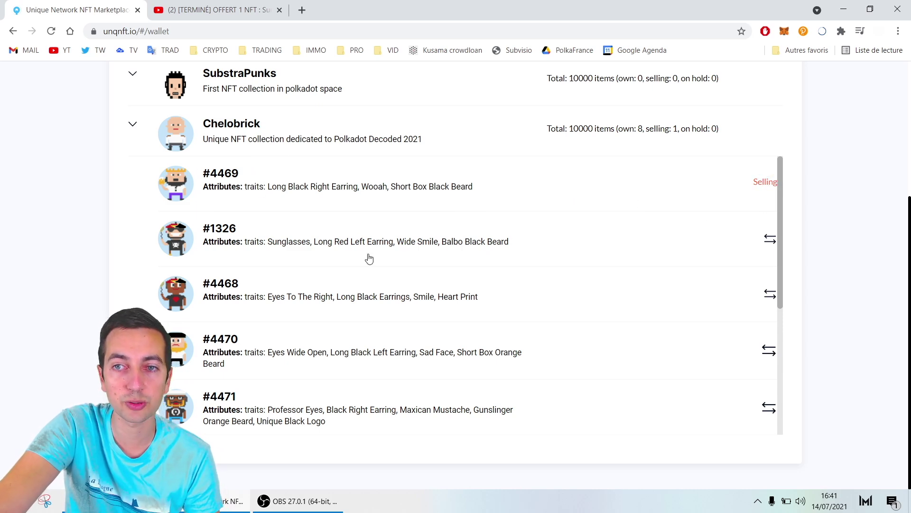
scroll(243, 153, "up", 4)
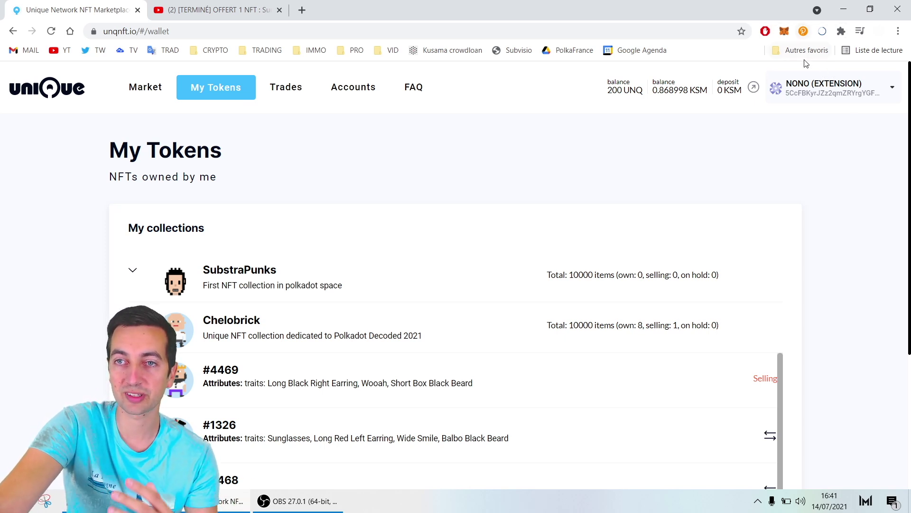
scroll(551, 185, "down", 4)
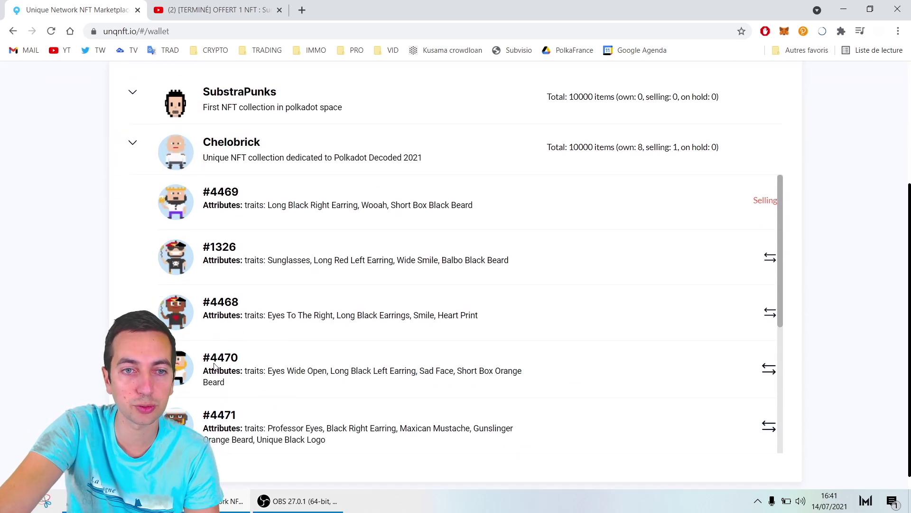
scroll(244, 339, "down", 3)
scroll(280, 289, "up", 3)
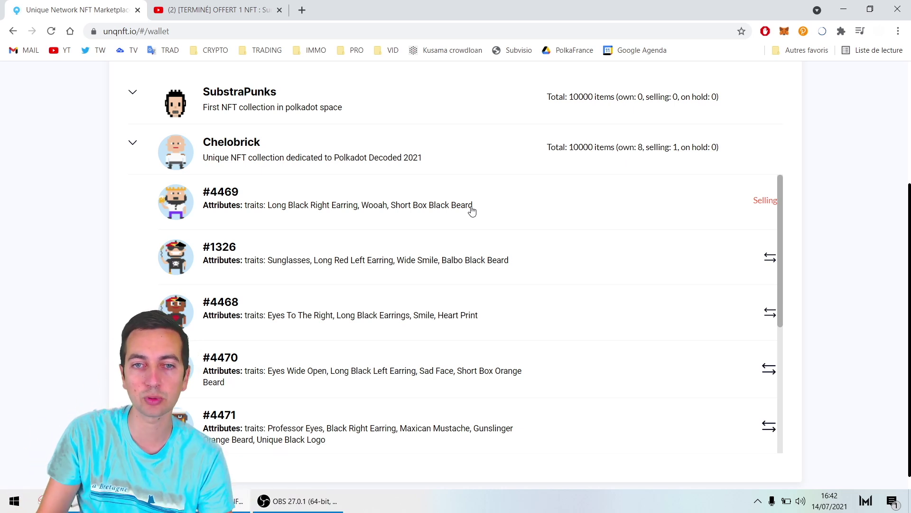
Open the details of Chelobrick token #4471 and view its full picture and available actions.
scroll(465, 221, "down", 2)
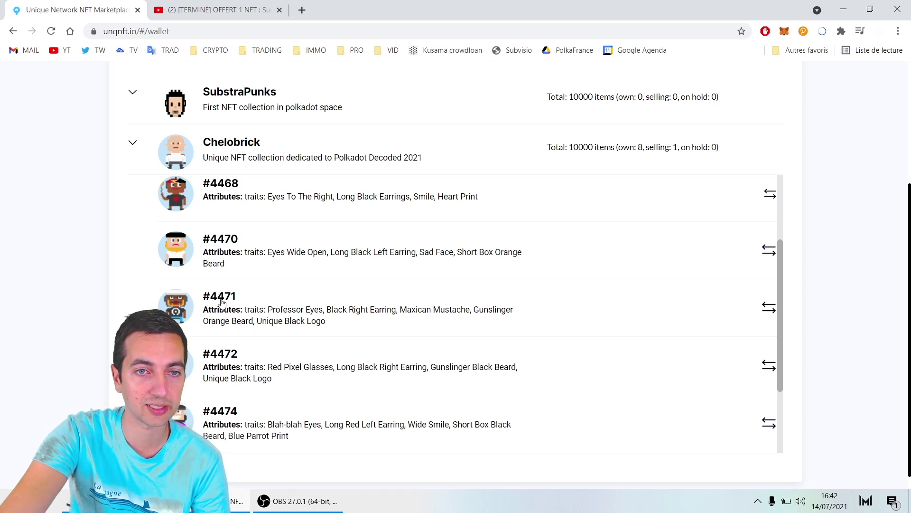
left_click(175, 308)
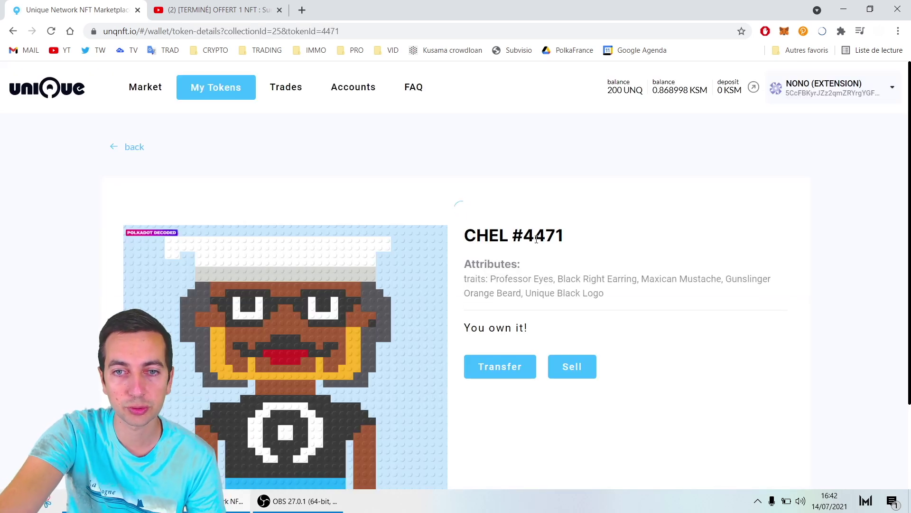
scroll(546, 277, "down", 3)
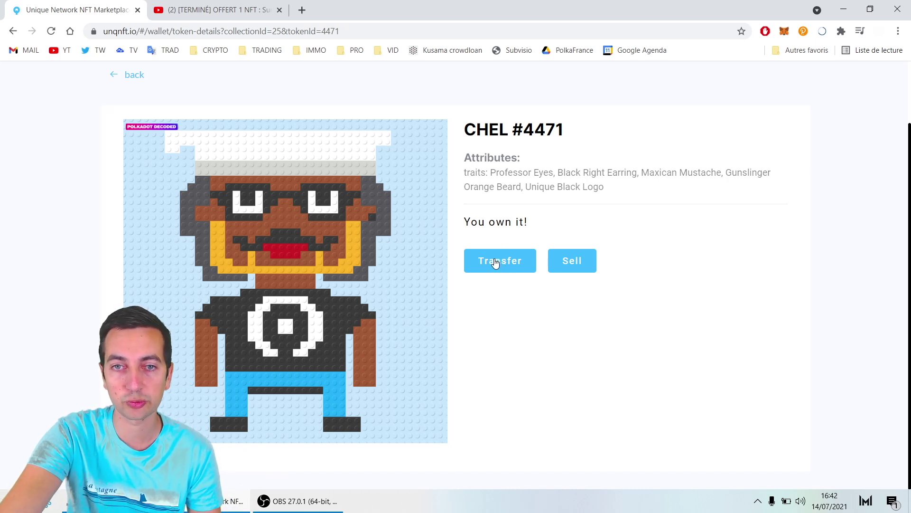
Inspect the transfer form for CHEL #4471 and the accounts in the wallet extension, and close the form without transferring.
left_click(495, 261)
left_click(380, 151)
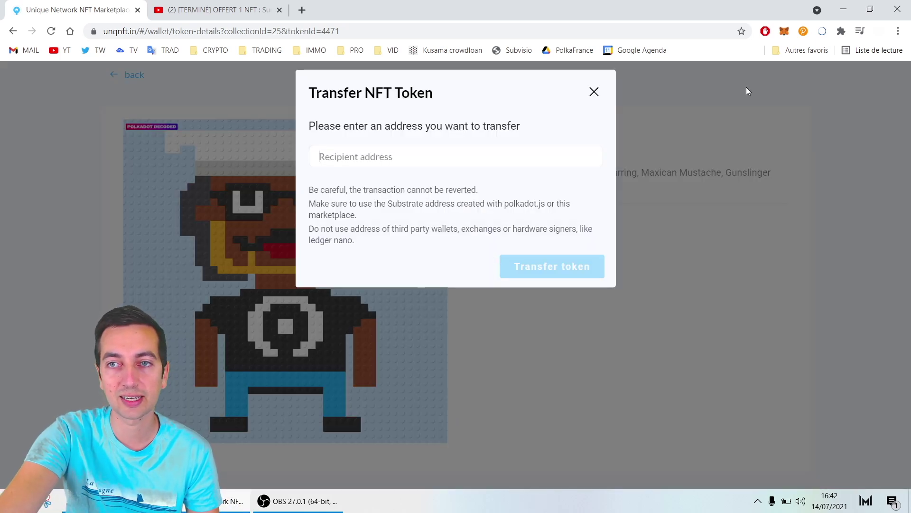
left_click(804, 30)
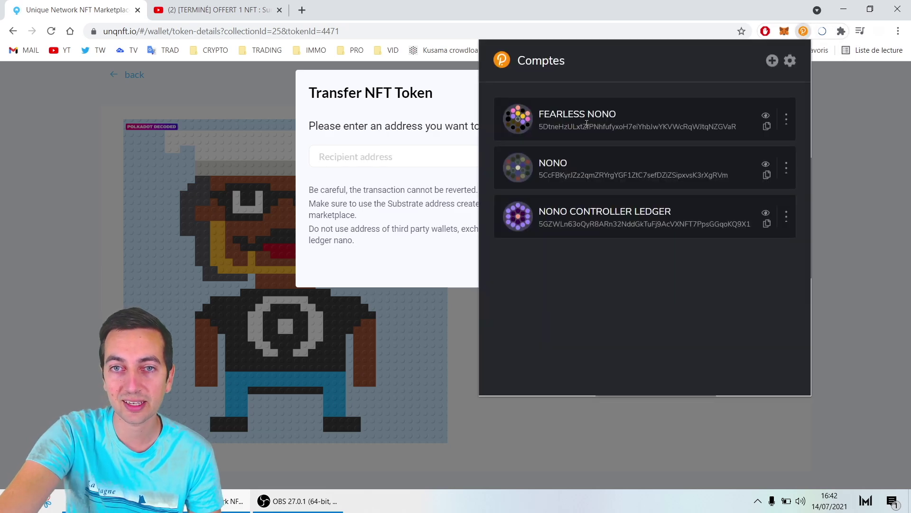
left_click(877, 149)
left_click(494, 262)
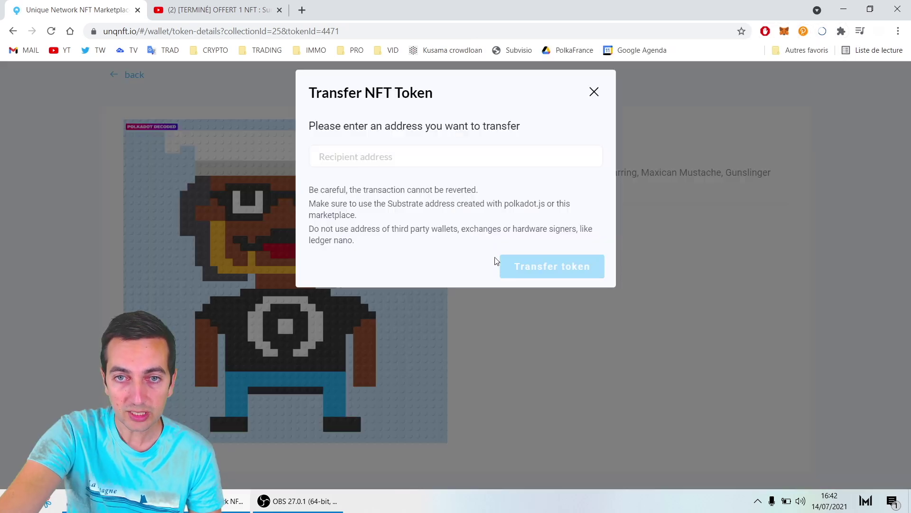
left_click(333, 156)
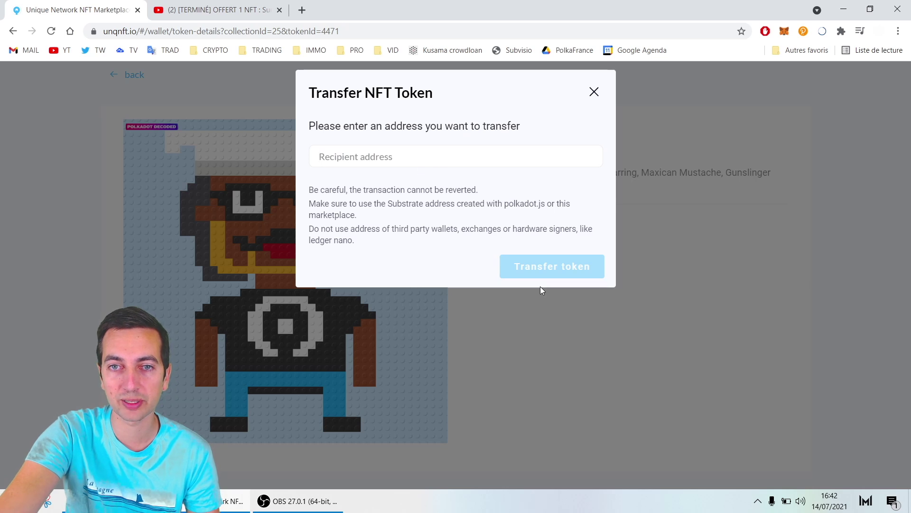
left_click(594, 92)
scroll(816, 158, "up", 2)
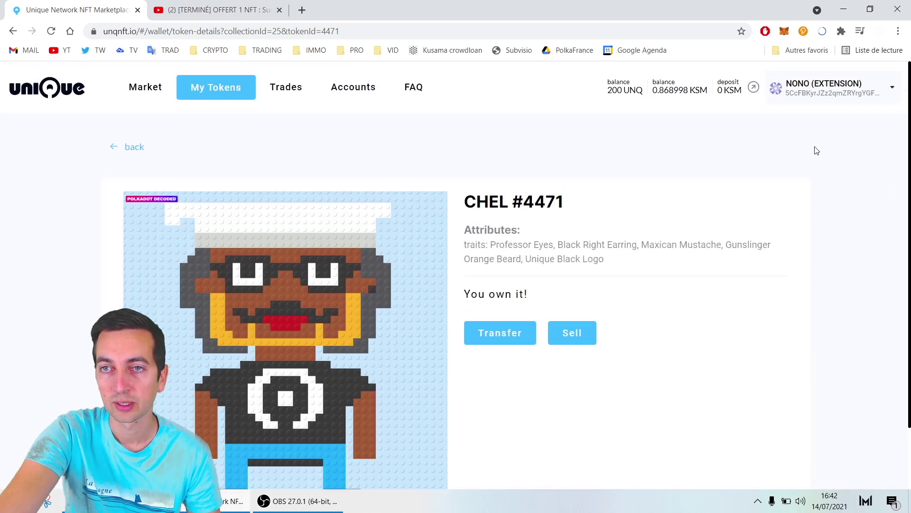
Highlight the account's KSM balance on the CHEL #4471 page and look over the token details.
left_click_drag(643, 91, 674, 94)
left_click(625, 107)
left_click_drag(623, 98, 692, 92)
left_click(666, 89)
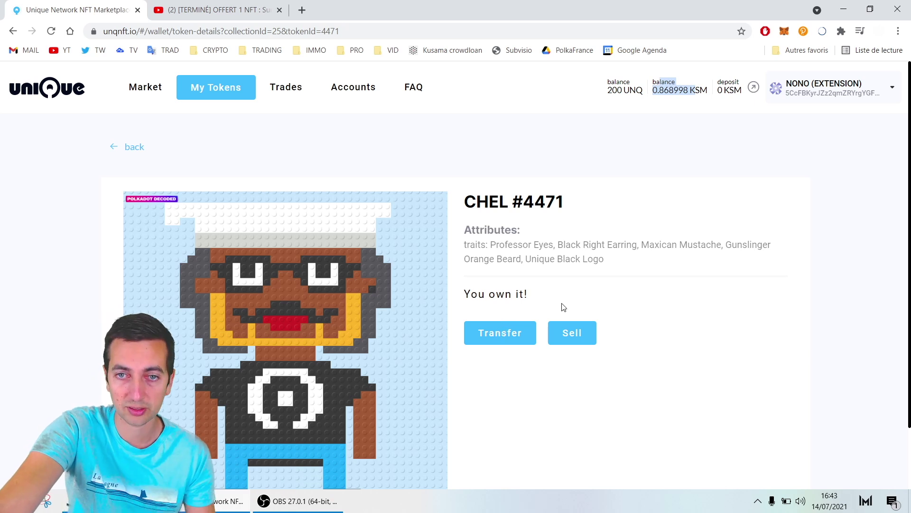
scroll(612, 359, "down", 2)
scroll(576, 269, "up", 2)
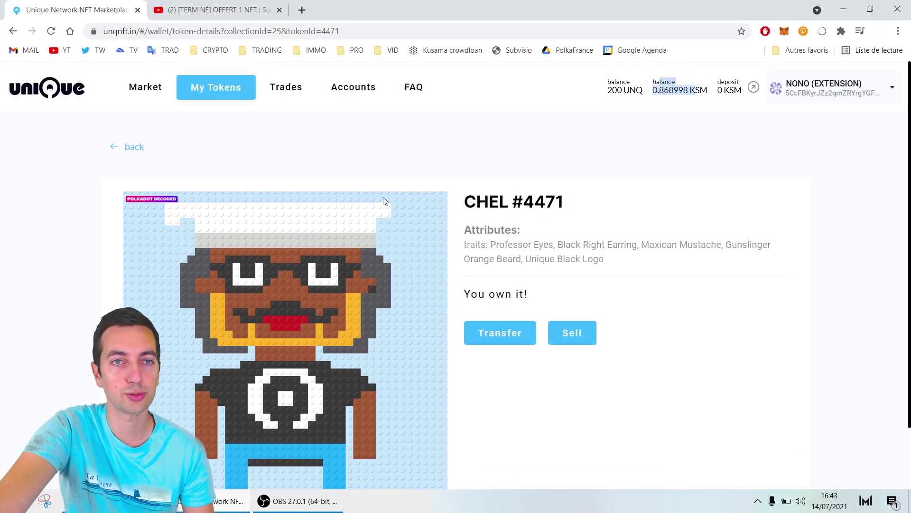
Open the Market in a separate browser tab and browse the Chelobrick NFTs for sale with their KSM prices.
right_click(160, 93)
left_click(168, 96)
left_click(199, 17)
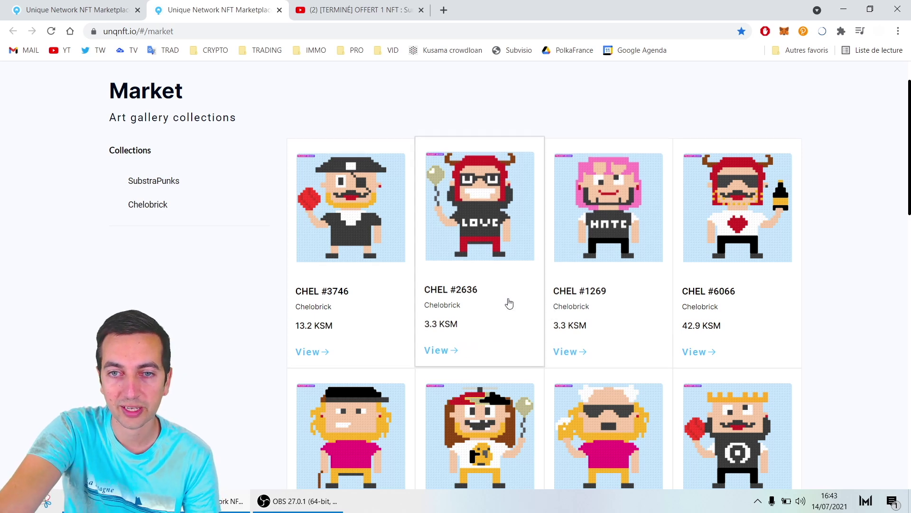
scroll(726, 284, "down", 3)
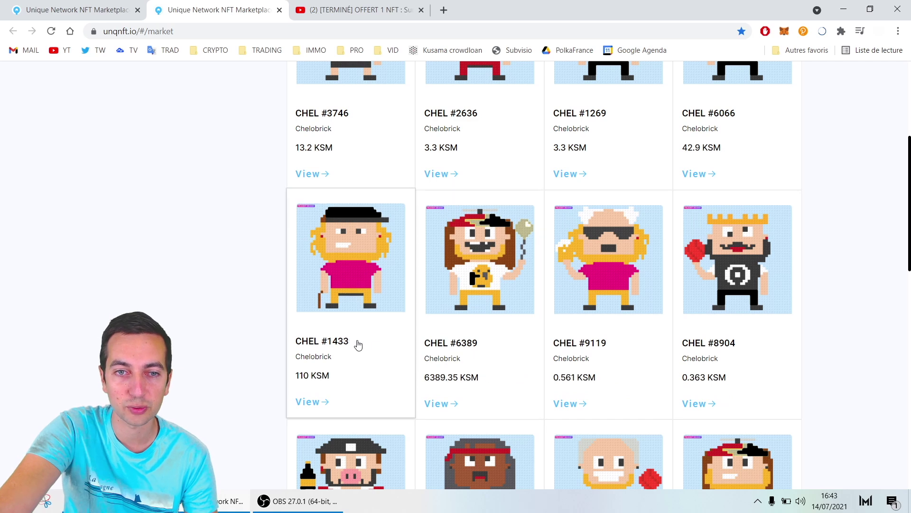
scroll(319, 332, "down", 1)
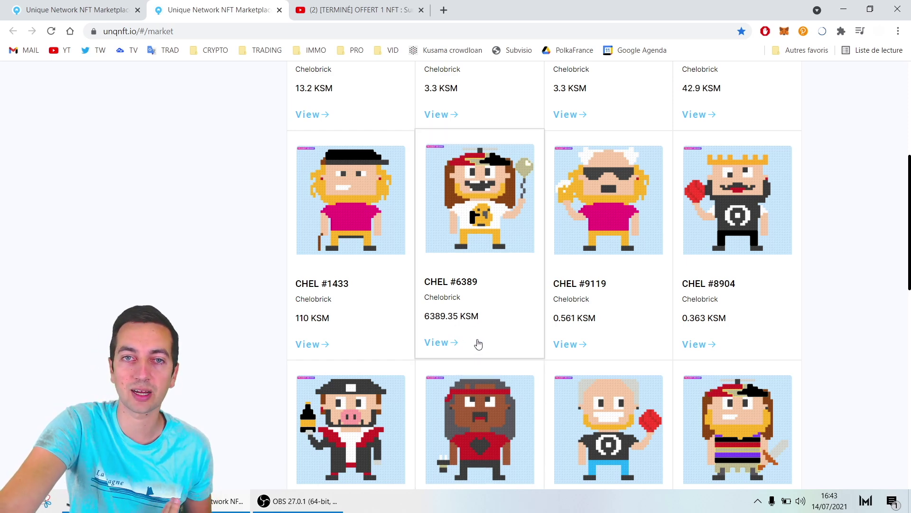
scroll(478, 343, "up", 6)
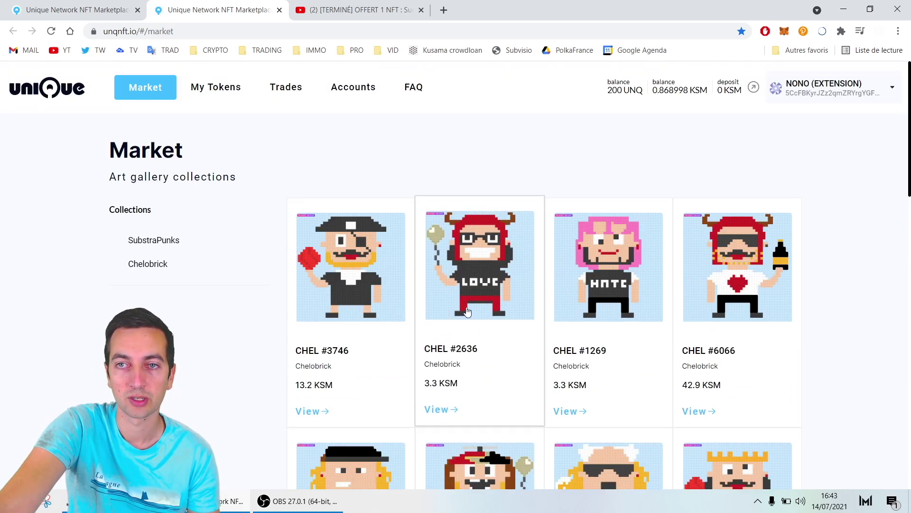
Open the Trades page and review the prices of the most recent successful trades.
left_click(282, 92)
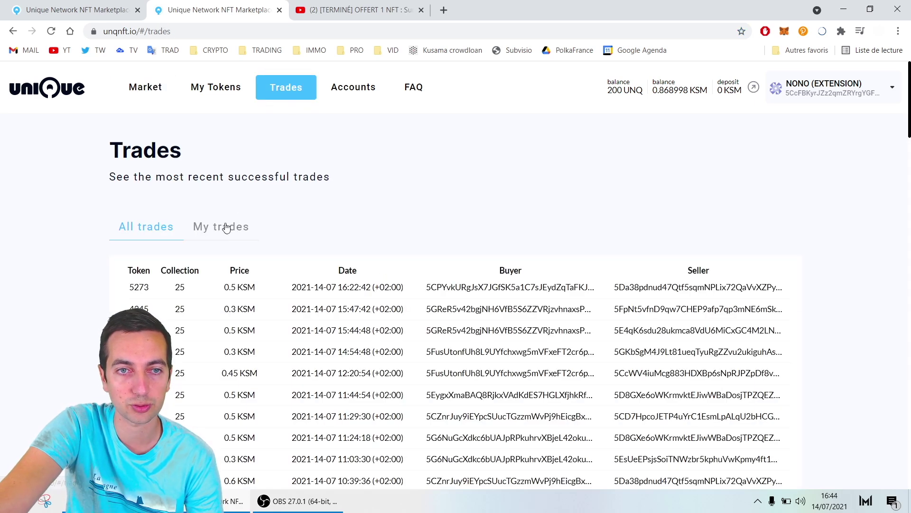
scroll(283, 254, "down", 2)
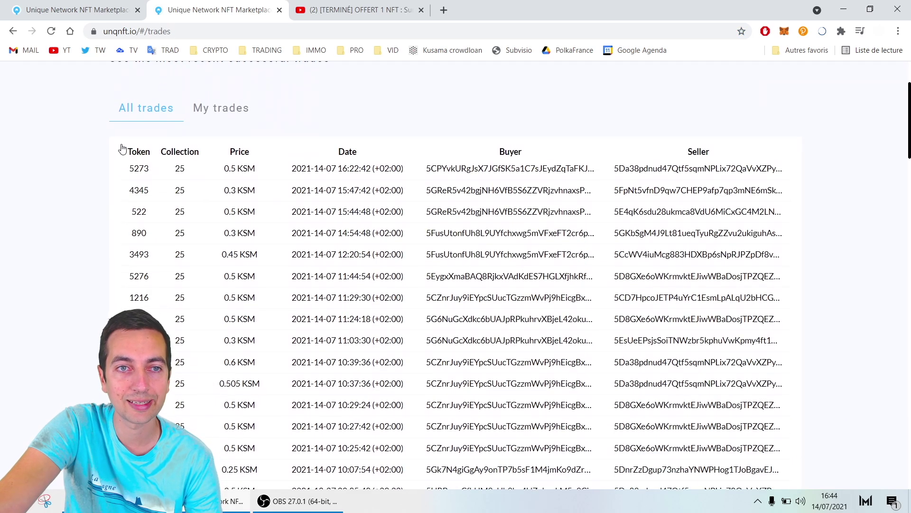
Go through the complete list of past trades down to the oldest entries and compare their KSM prices and dates.
left_click_drag(99, 150, 399, 425)
left_click(99, 191)
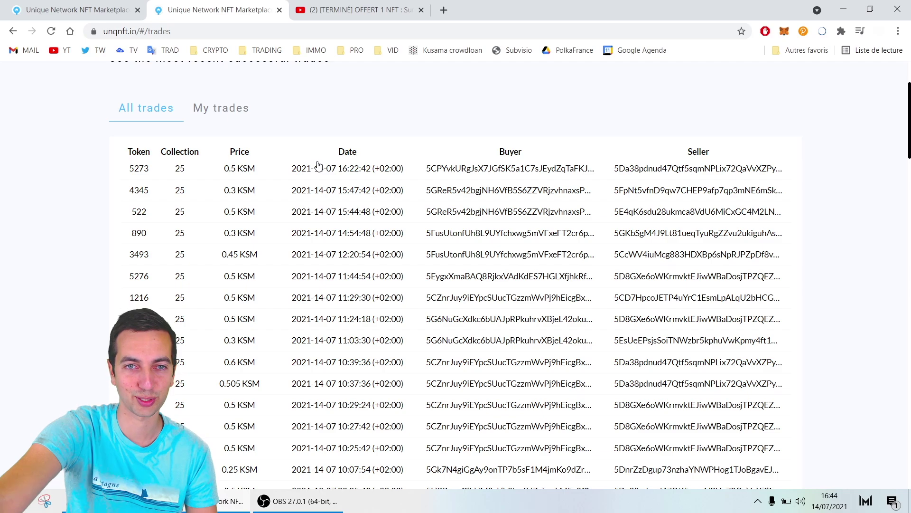
scroll(245, 242, "down", 10)
scroll(258, 266, "down", 15)
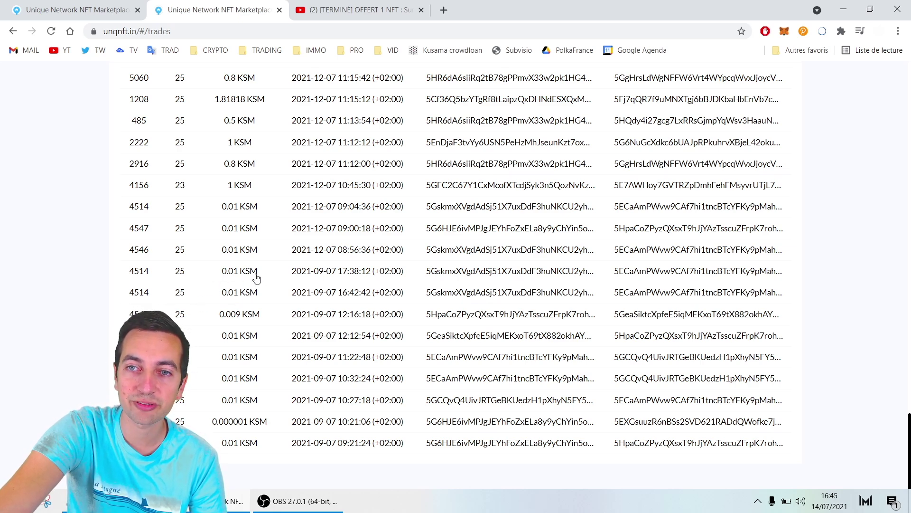
scroll(247, 273, "up", 10)
scroll(248, 268, "up", 10)
scroll(248, 260, "down", 12)
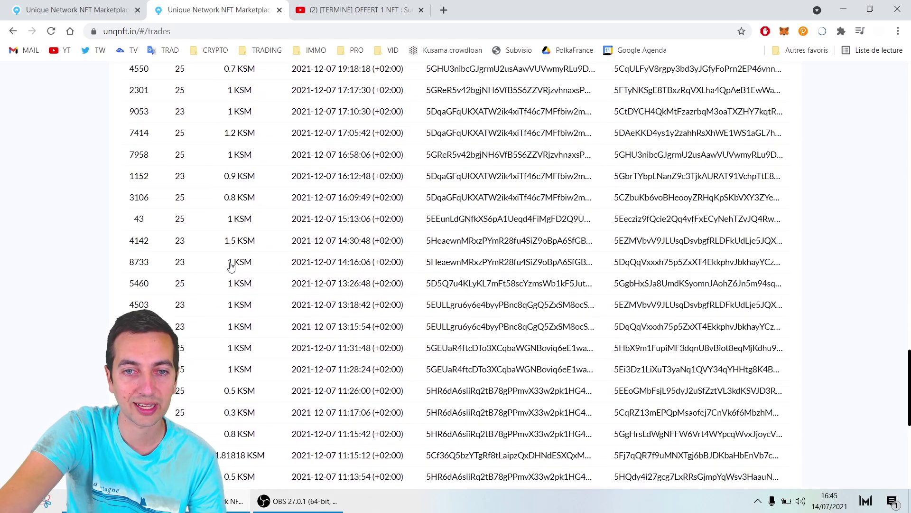
scroll(240, 373, "down", 7)
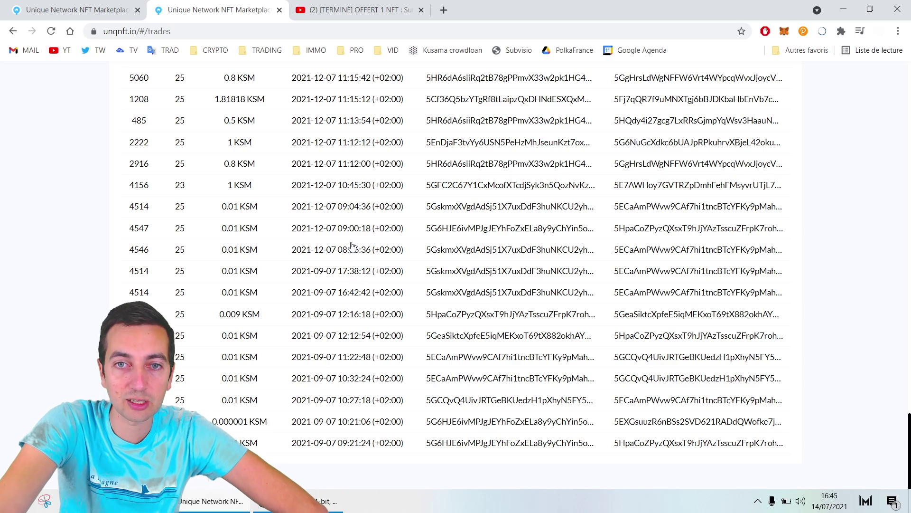
scroll(251, 280, "up", 20)
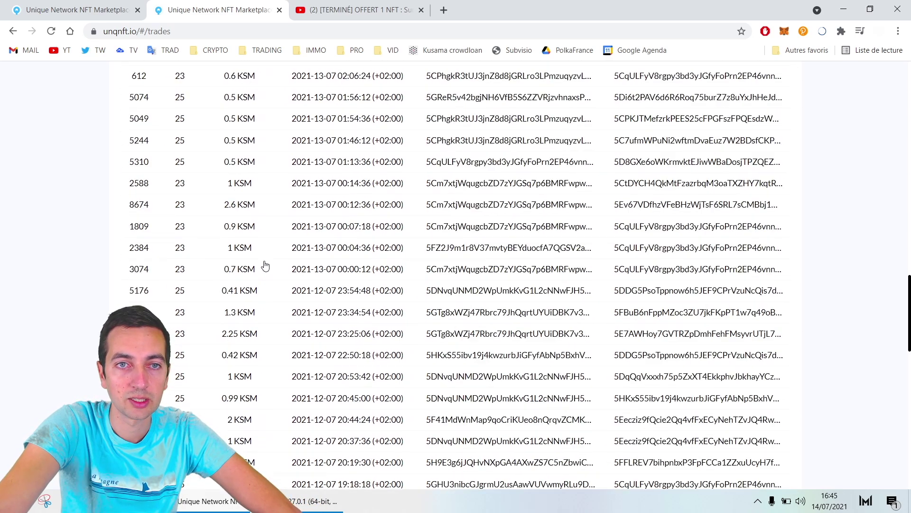
scroll(245, 277, "down", 2)
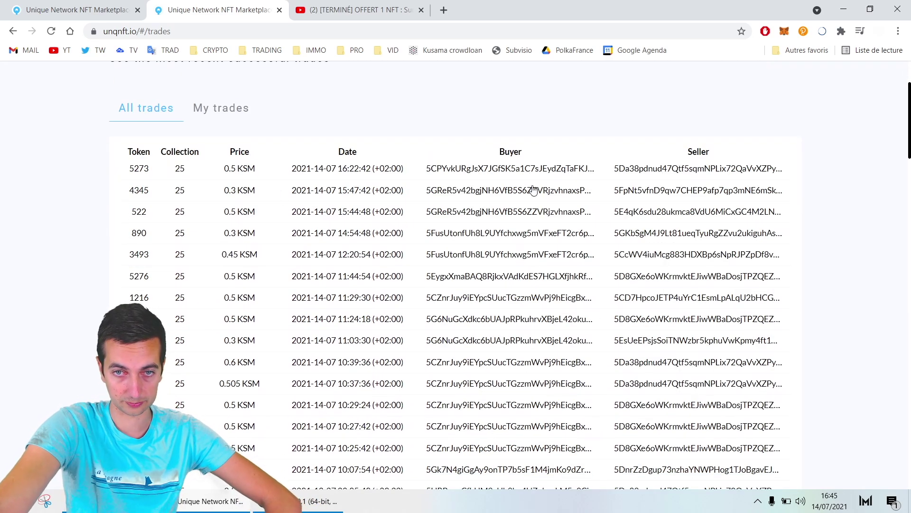
scroll(573, 346, "down", 20)
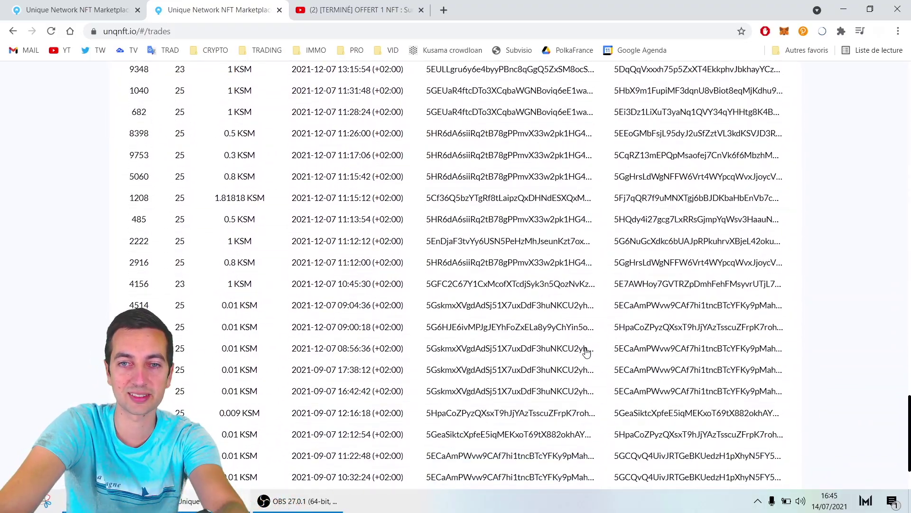
left_click_drag(909, 440, 908, 87)
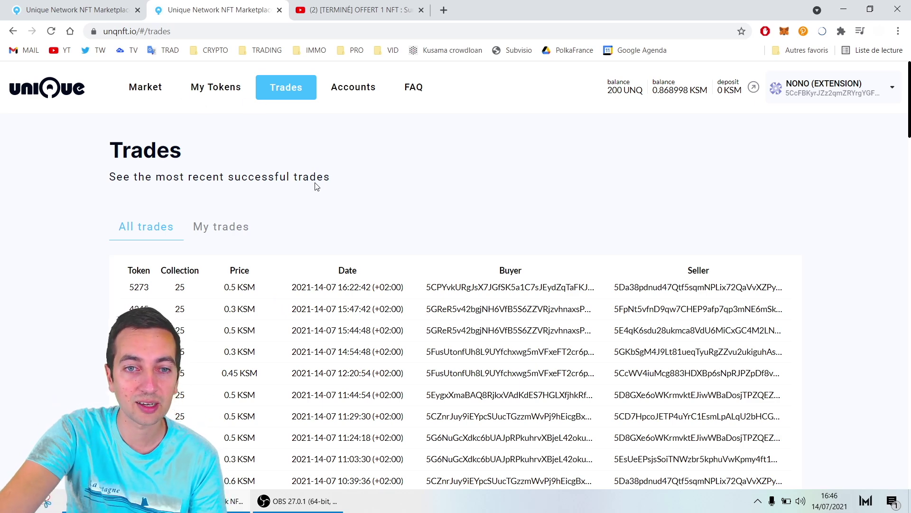
Check the account's own trades on the Trades page and return to the list of all trades.
scroll(281, 191, "down", 3)
scroll(280, 191, "up", 3)
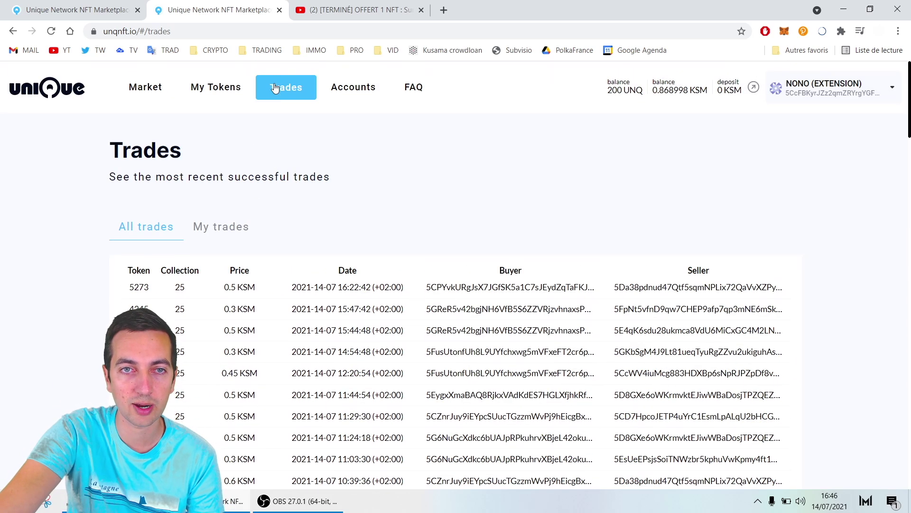
left_click(221, 226)
left_click(132, 226)
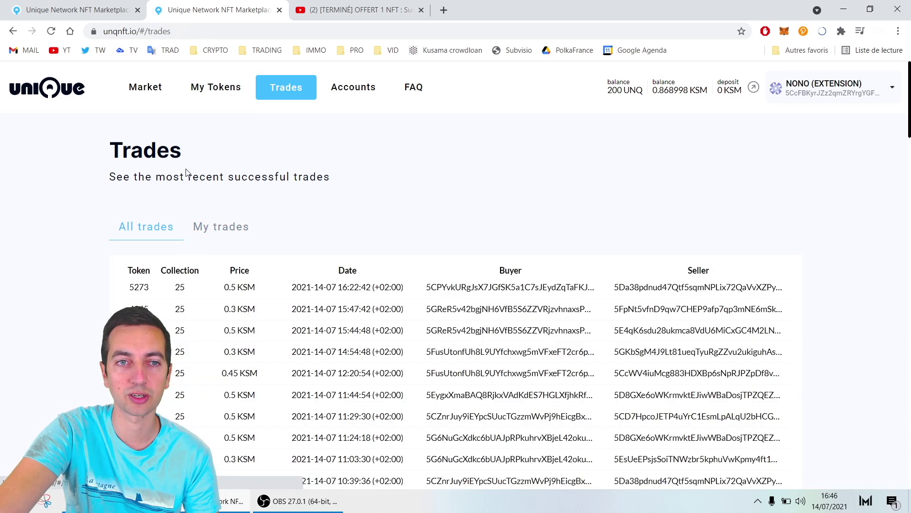
Go to My Tokens, look through the owned Chelobrick NFTs and open the details of #4470.
left_click(230, 93)
scroll(413, 252, "down", 3)
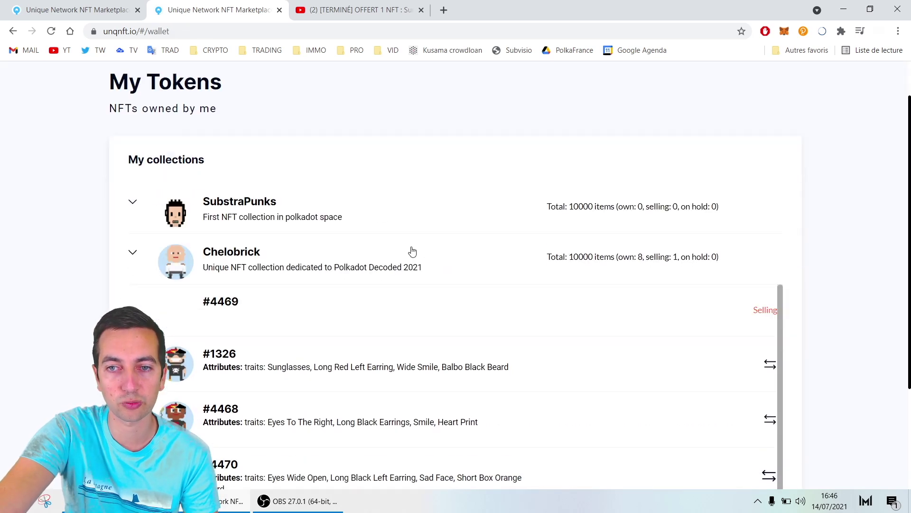
scroll(243, 144, "up", 3)
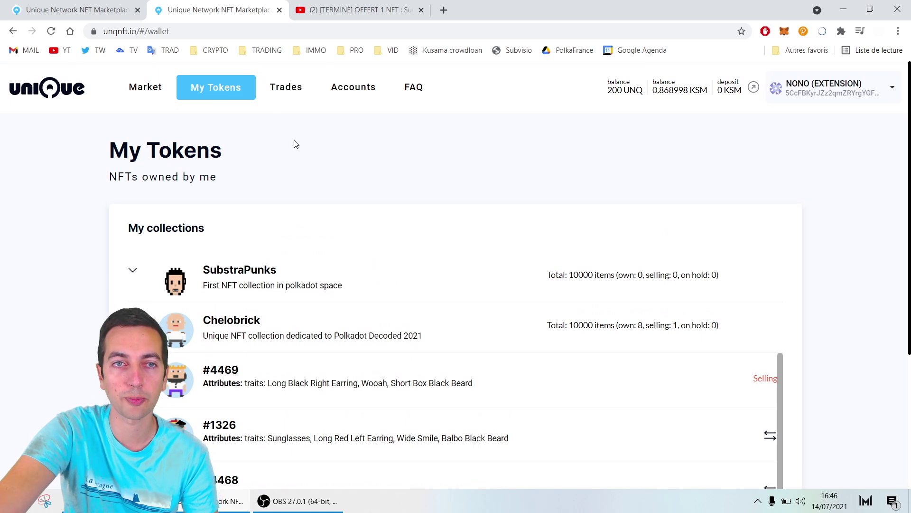
scroll(223, 277, "down", 2)
scroll(223, 277, "down", 3)
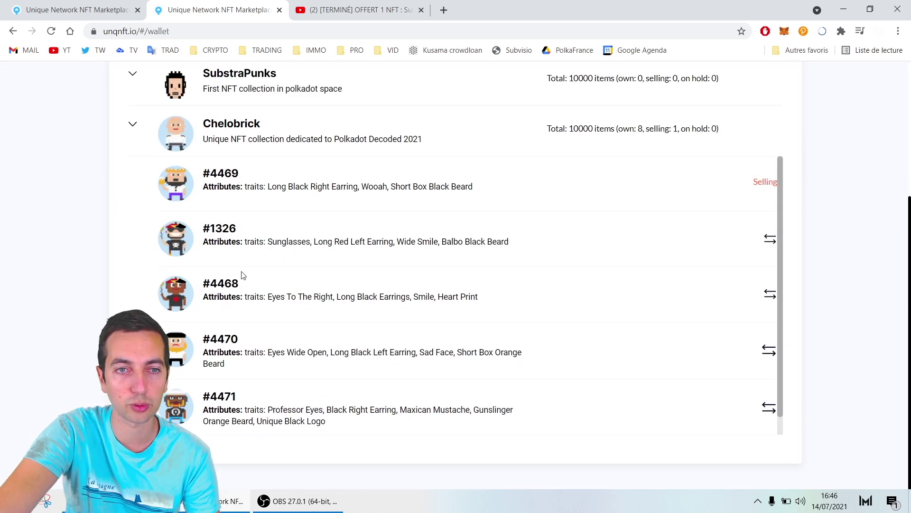
left_click(182, 357)
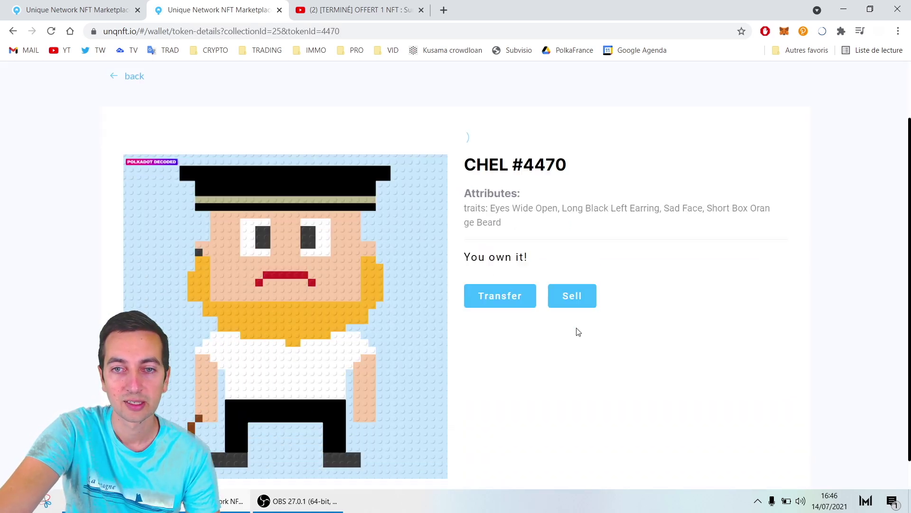
Start selling CHEL #4470 and sign its transfer to escrow in the wallet extension with the account password.
left_click(573, 266)
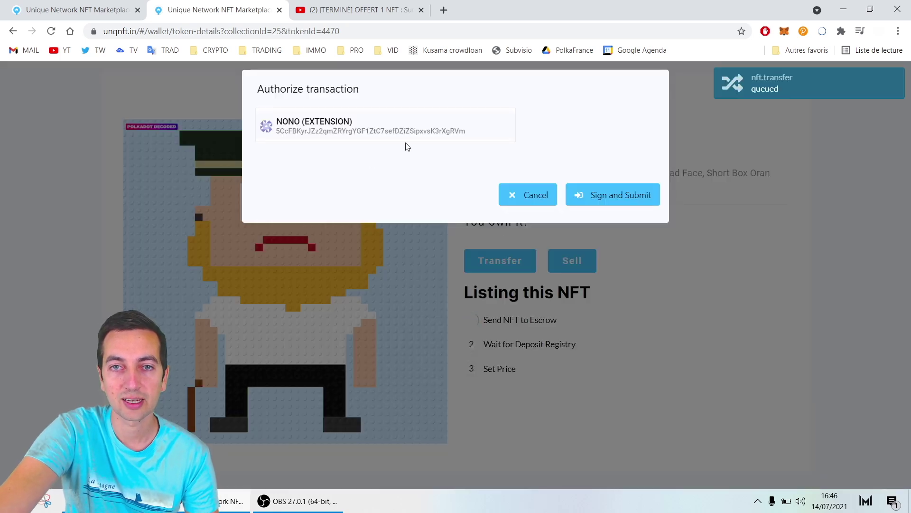
left_click(630, 198)
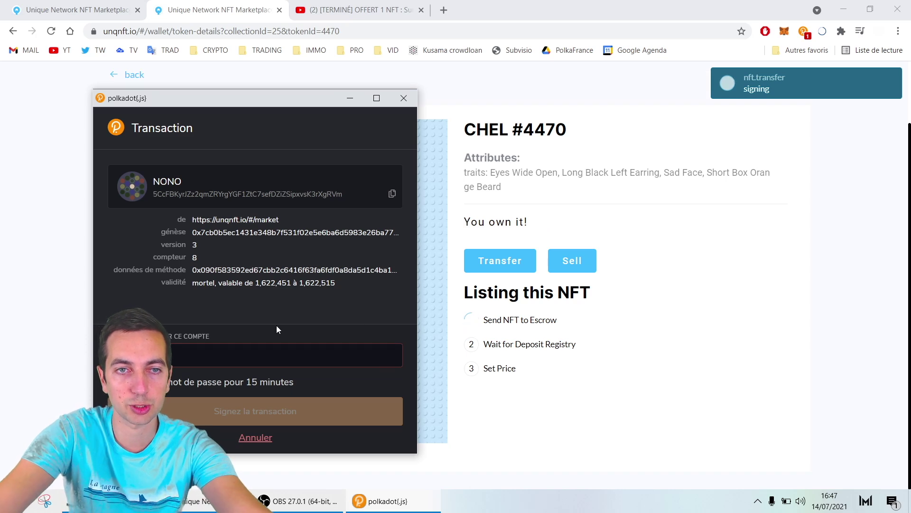
left_click(239, 408)
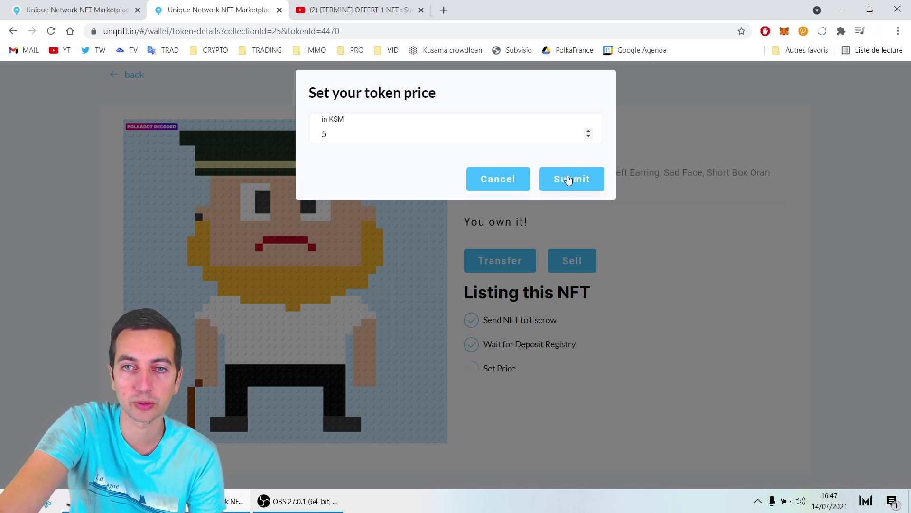
Submit a token price of 5 KSM for CHEL #4470 and sign the transaction with the account password.
left_click(571, 180)
left_click(595, 195)
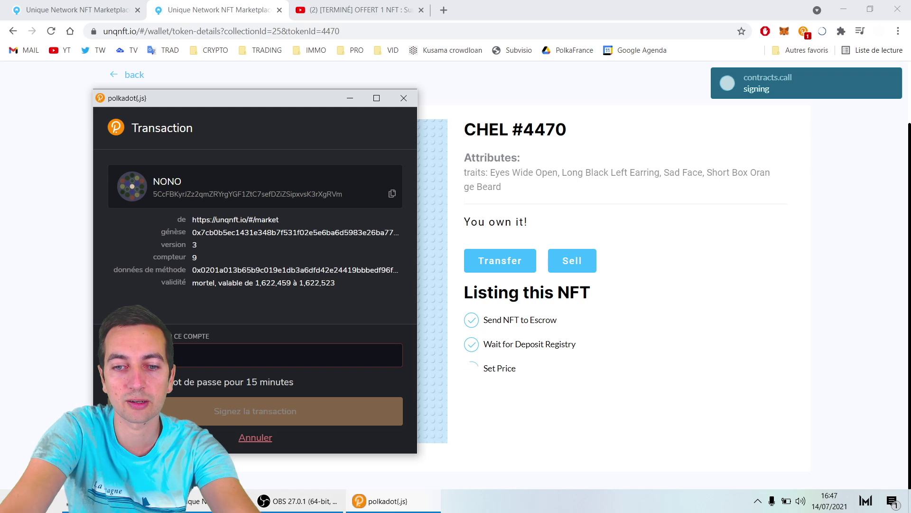
type("********")
left_click(227, 422)
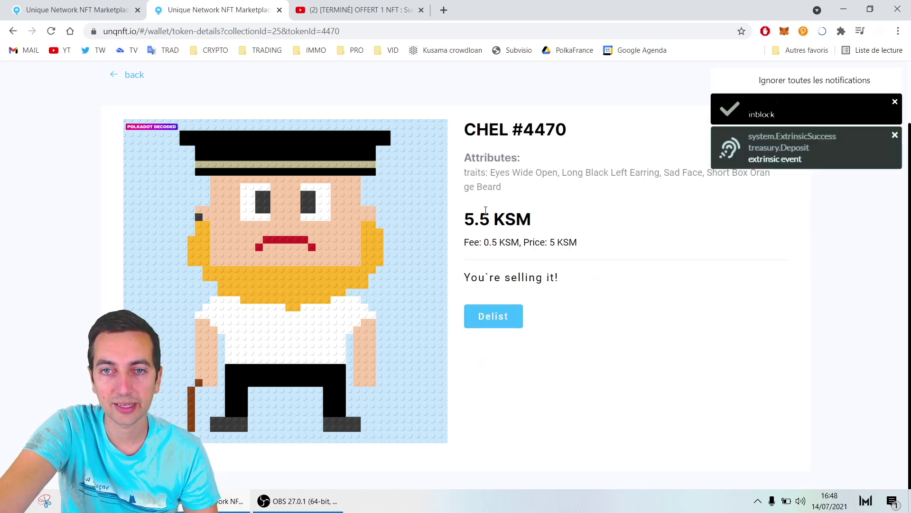
Highlight the selling status, the total KSM price and the fee breakdown on the CHEL #4470 page.
left_click_drag(485, 277, 542, 275)
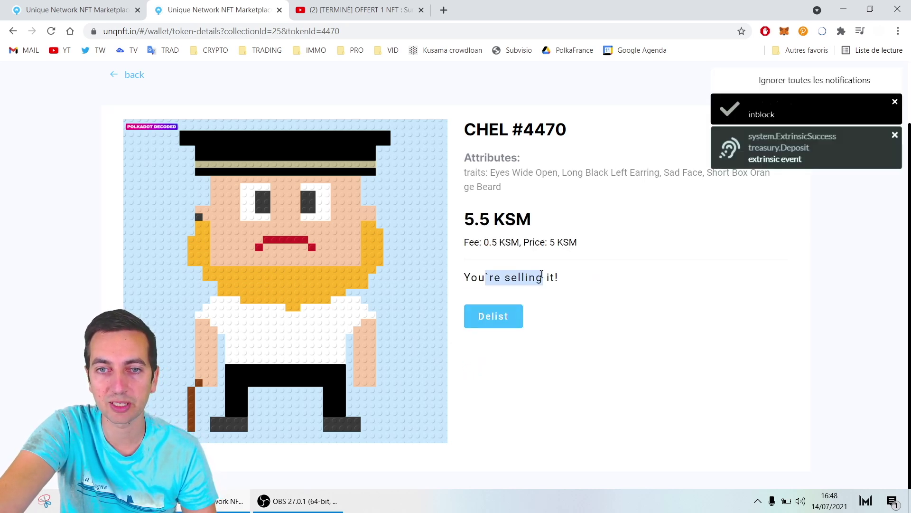
left_click_drag(464, 222, 527, 220)
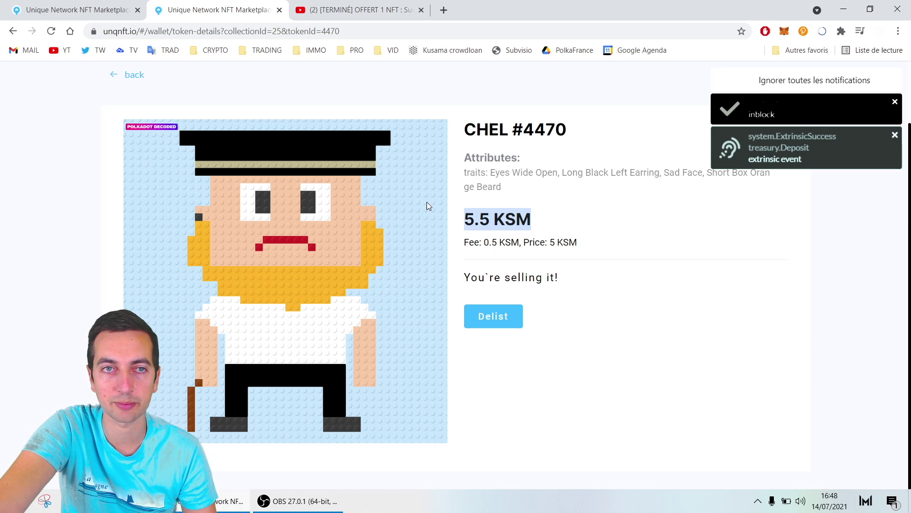
left_click_drag(474, 245, 574, 240)
left_click(525, 173)
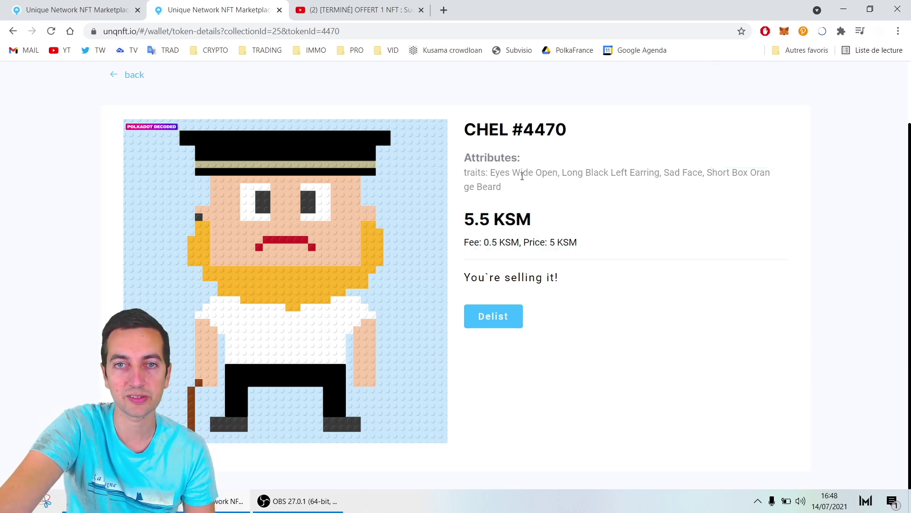
Open the Market, locate the CHEL #4470 listing and compare its price with the other Chelobrick NFTs for sale.
scroll(266, 162, "up", 2)
left_click(136, 87)
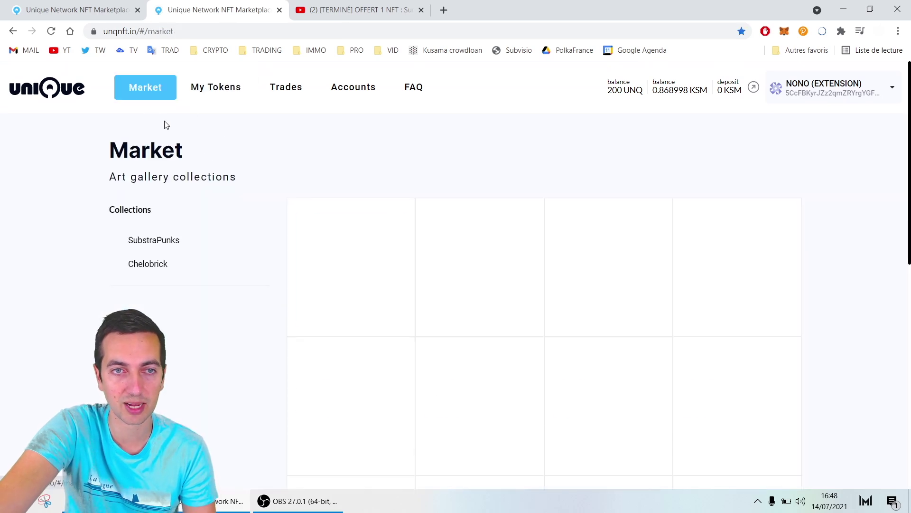
scroll(356, 204, "down", 1)
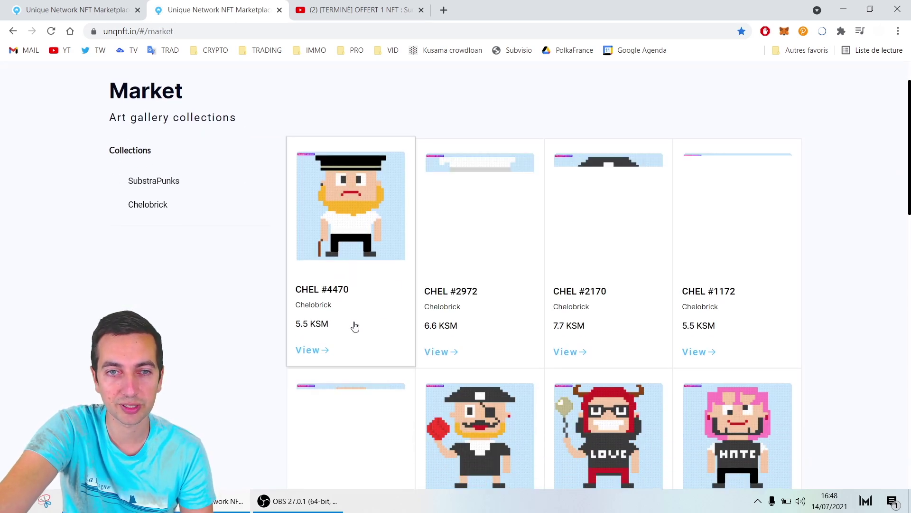
scroll(335, 291, "down", 1)
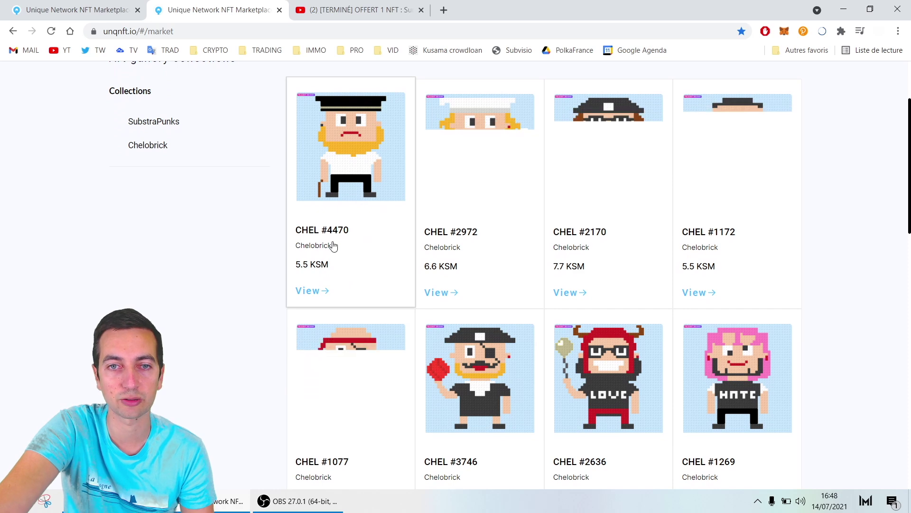
scroll(326, 242, "up", 1)
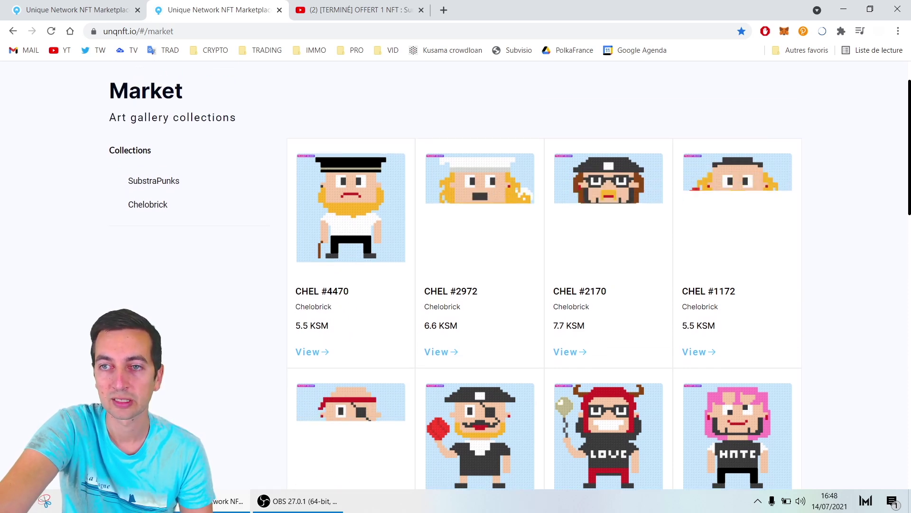
scroll(325, 242, "down", 4)
scroll(545, 269, "down", 4)
scroll(545, 270, "up", 5)
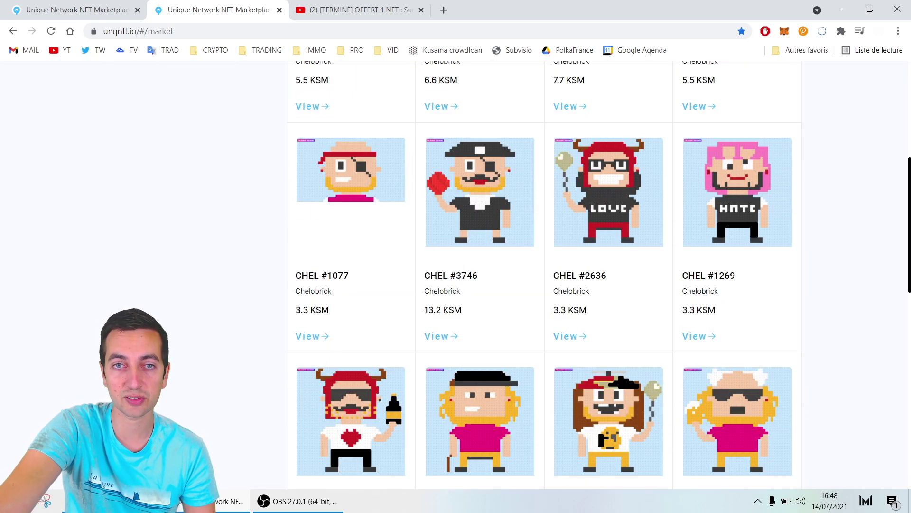
scroll(907, 125, "up", 5)
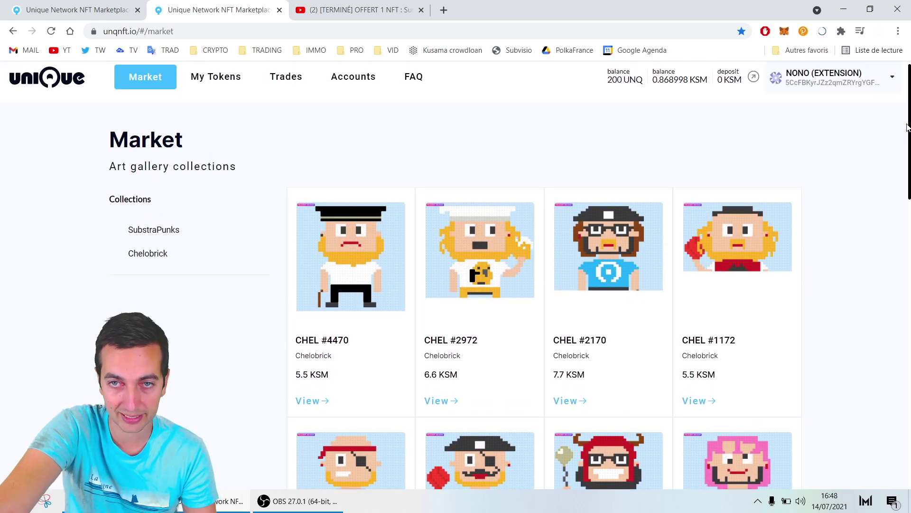
scroll(907, 125, "down", 1)
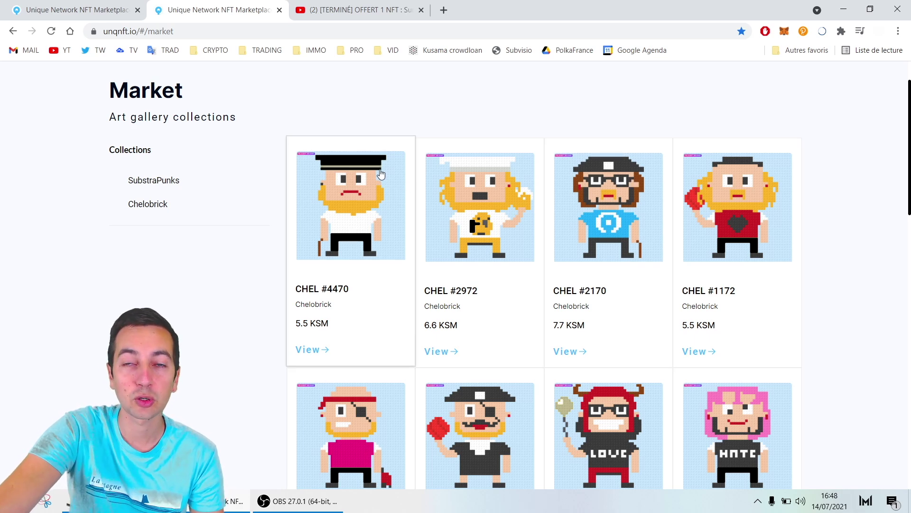
scroll(298, 163, "up", 1)
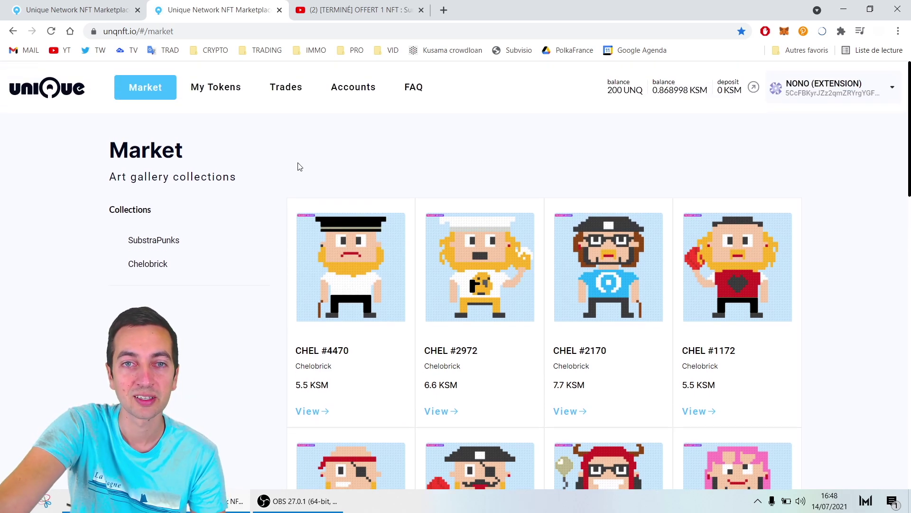
Visit the Accounts, Trades and My Tokens pages in turn.
left_click(354, 90)
left_click(287, 88)
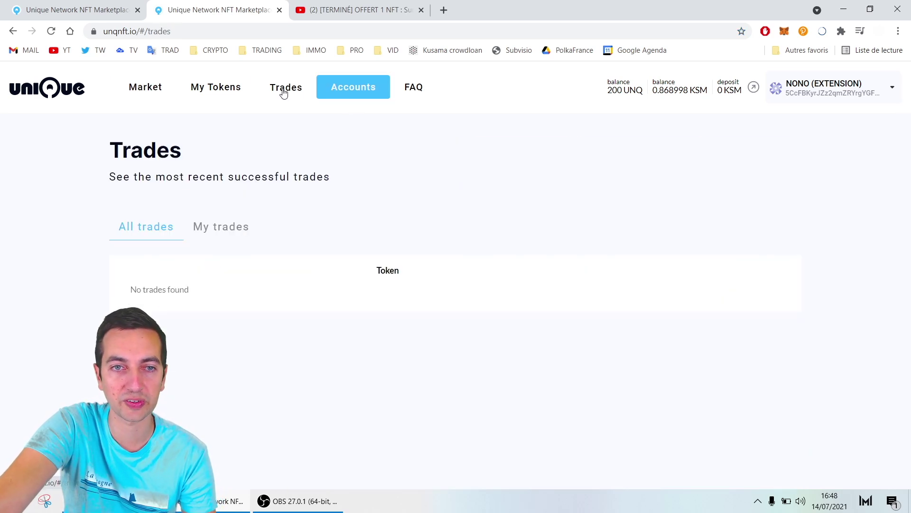
left_click(219, 93)
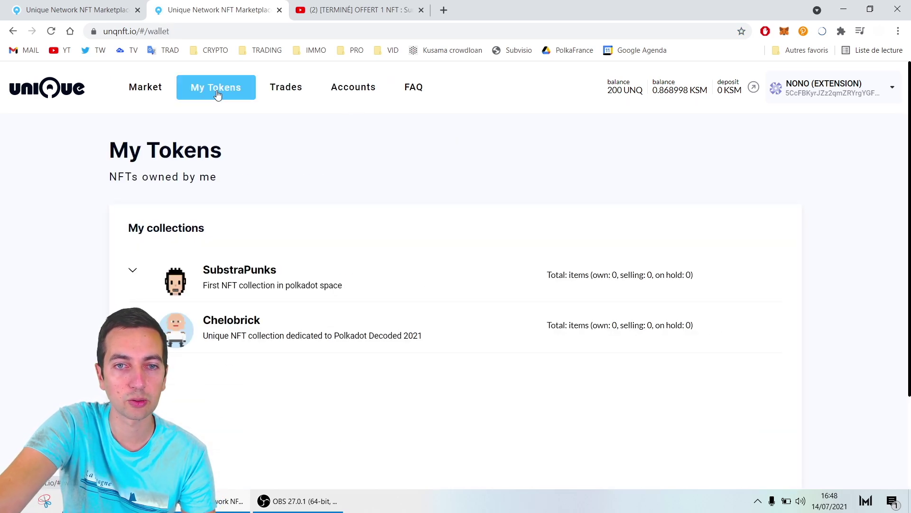
Return to the Market and browse further down the Chelobrick listings and their KSM prices.
left_click(155, 93)
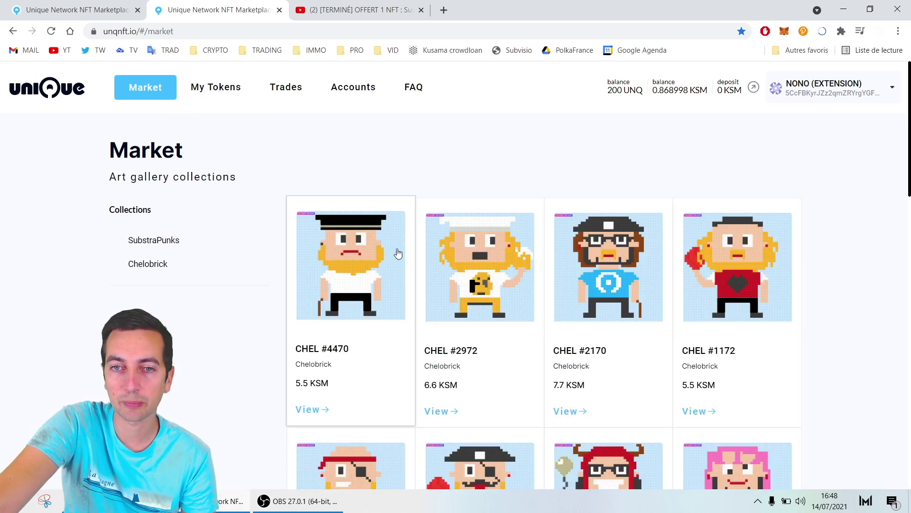
scroll(376, 193, "down", 3)
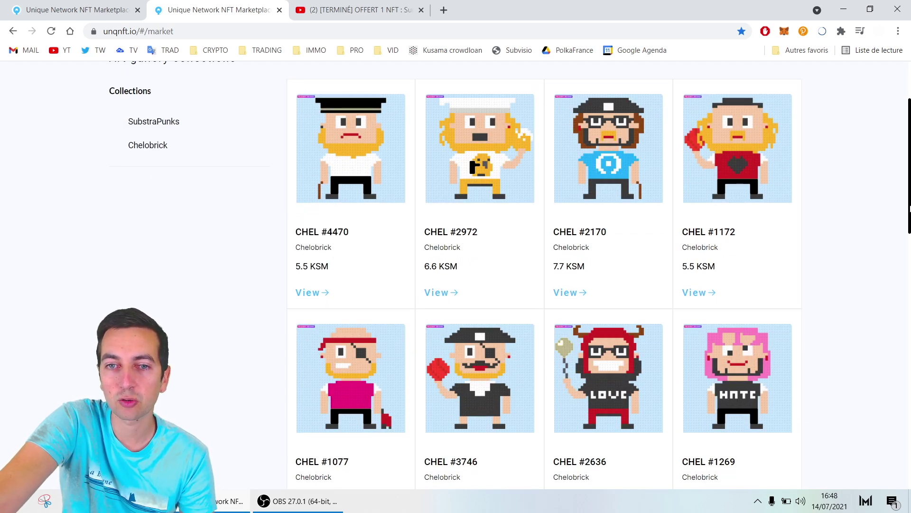
scroll(844, 212, "down", 12)
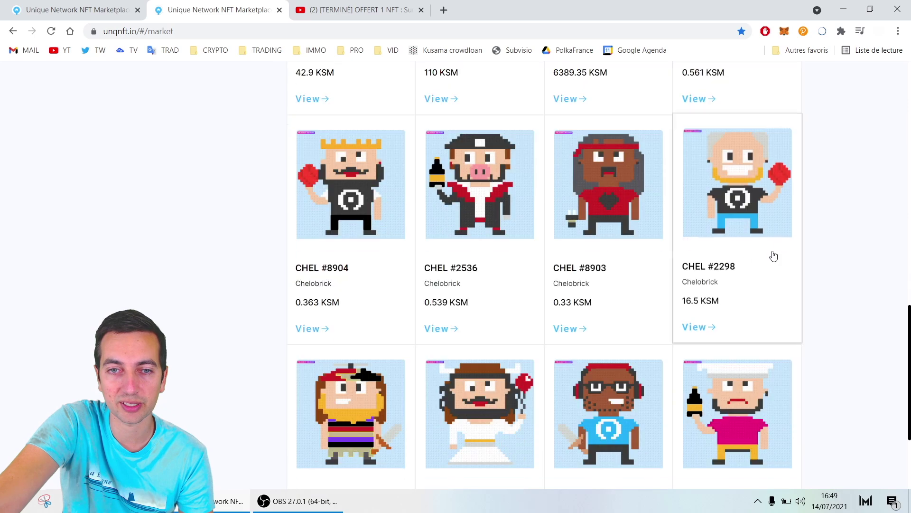
Examine the remaining SubstraPunks and Chelobrick listings and their KSM prices, and return to the start of the Market listings.
scroll(629, 249, "down", 5)
scroll(600, 255, "down", 8)
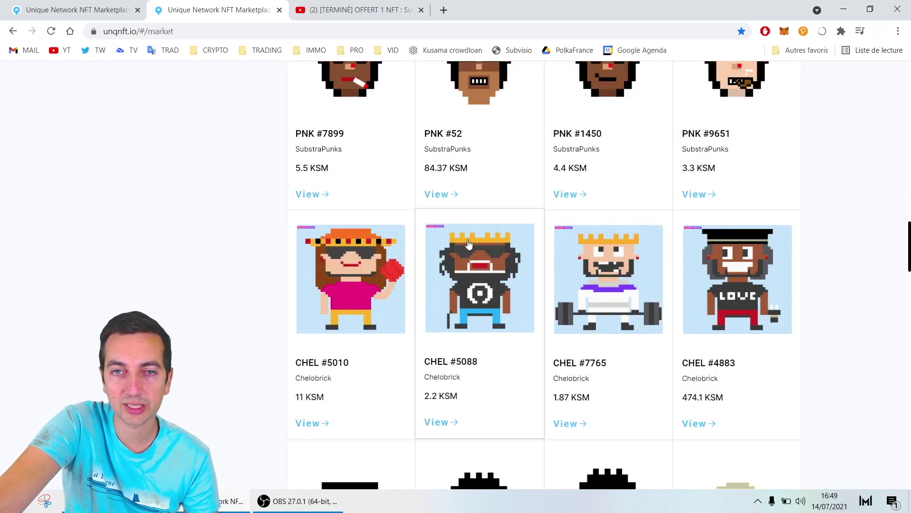
scroll(469, 244, "down", 15)
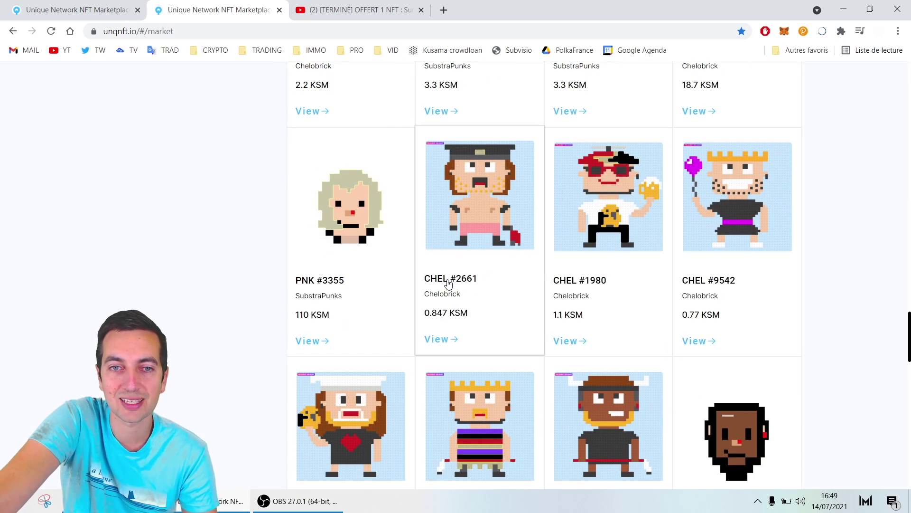
scroll(343, 285, "down", 5)
scroll(316, 255, "up", 5)
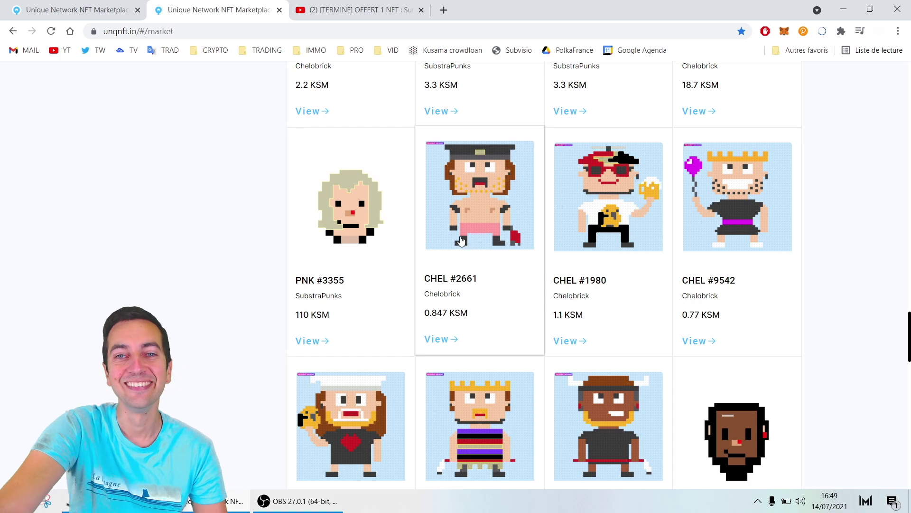
scroll(428, 223, "down", 9)
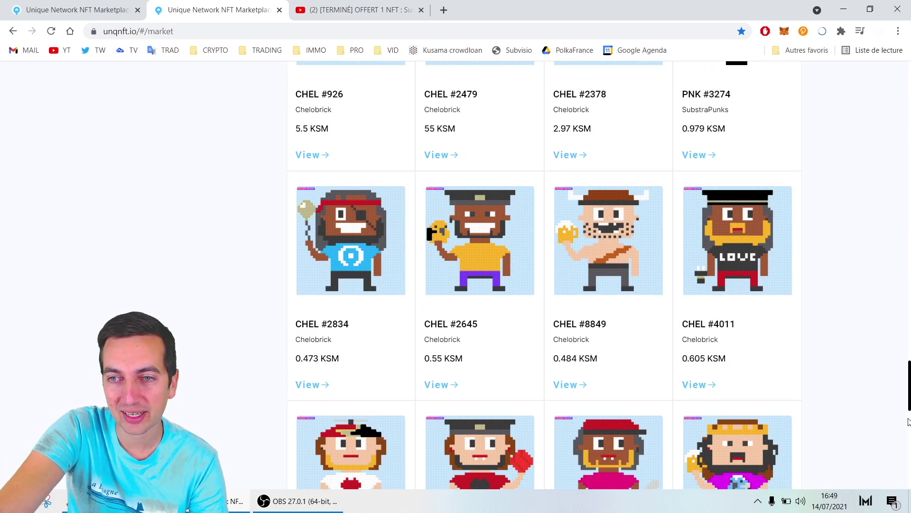
scroll(909, 422, "down", 15)
left_click_drag(910, 234, 910, 199)
scroll(850, 322, "down", 3)
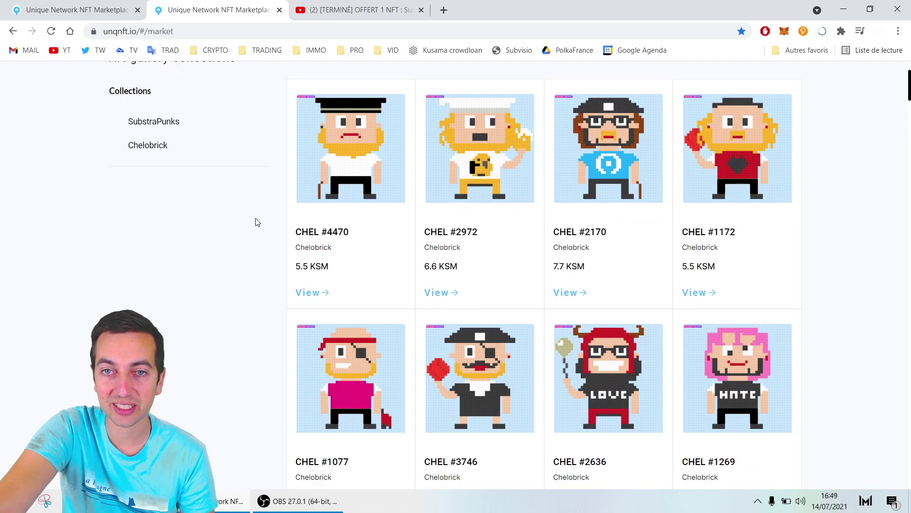
scroll(266, 194, "up", 2)
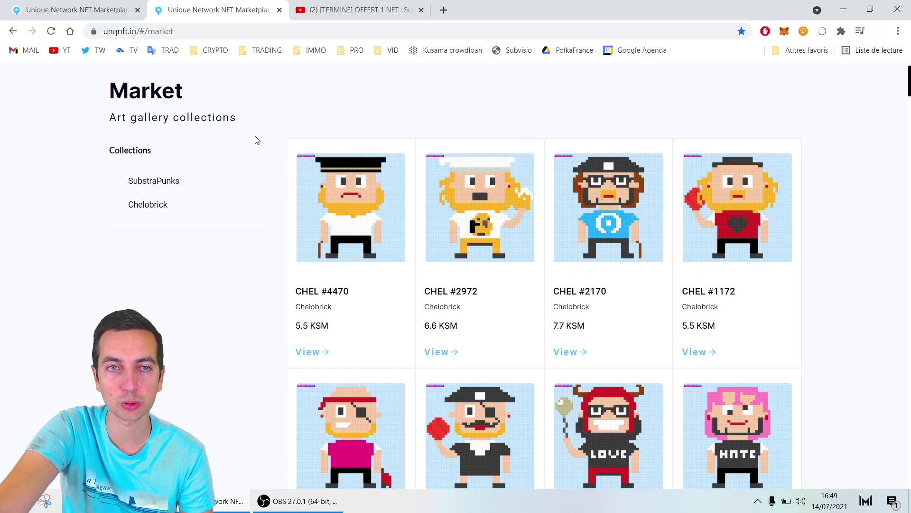